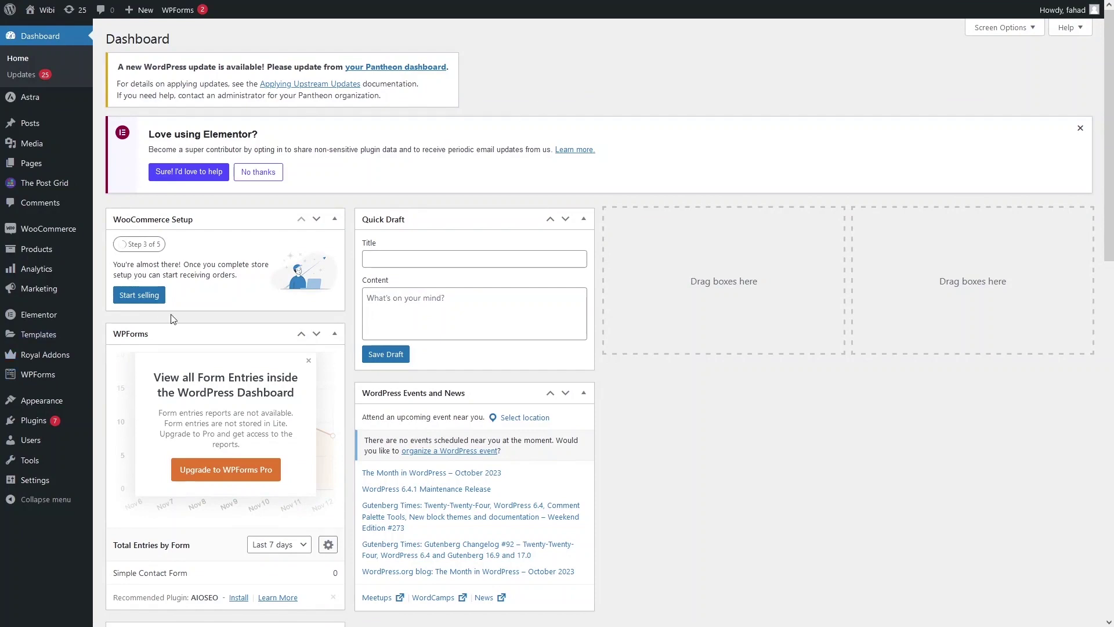
Search Add New plugins for 'elementor addon elements' and activate Elementor Addon Elements.
mouse_move(64, 429)
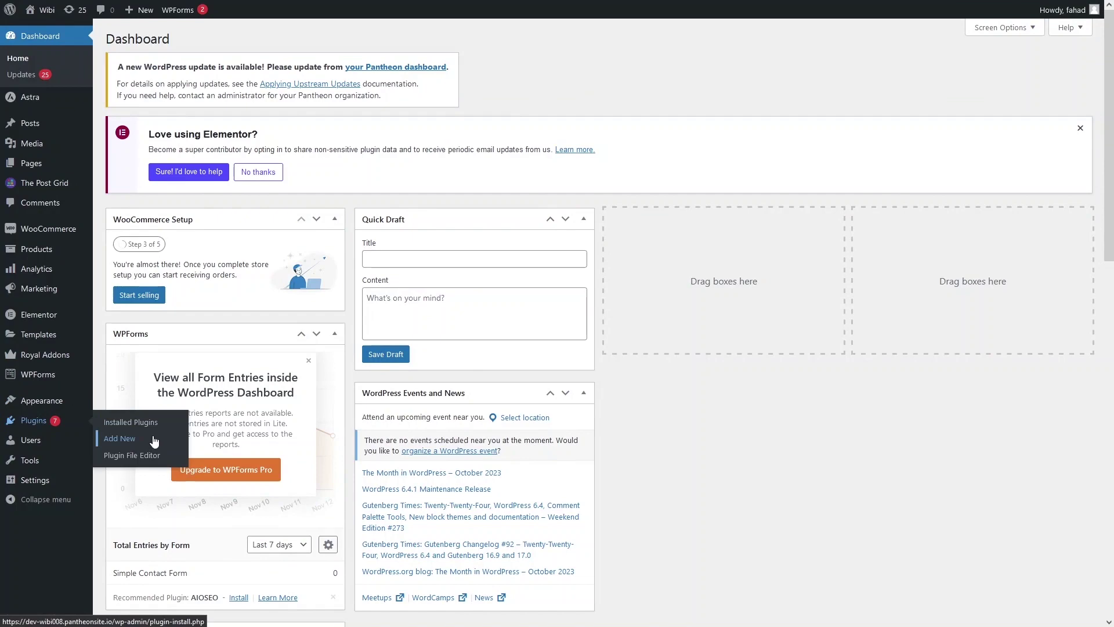
left_click(119, 439)
type("ele")
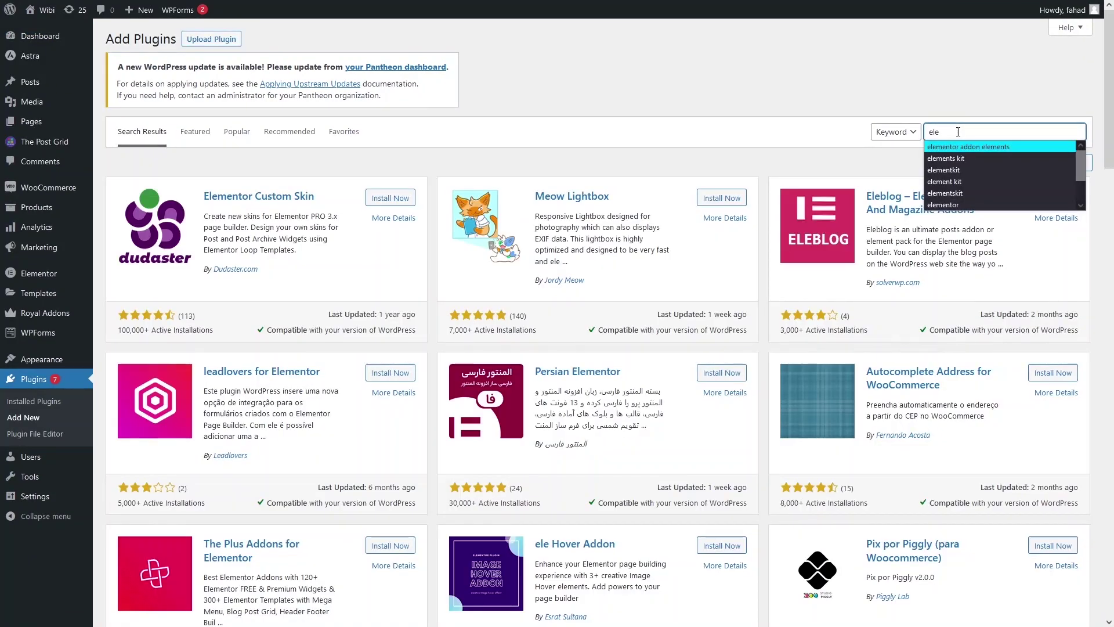
left_click(969, 146)
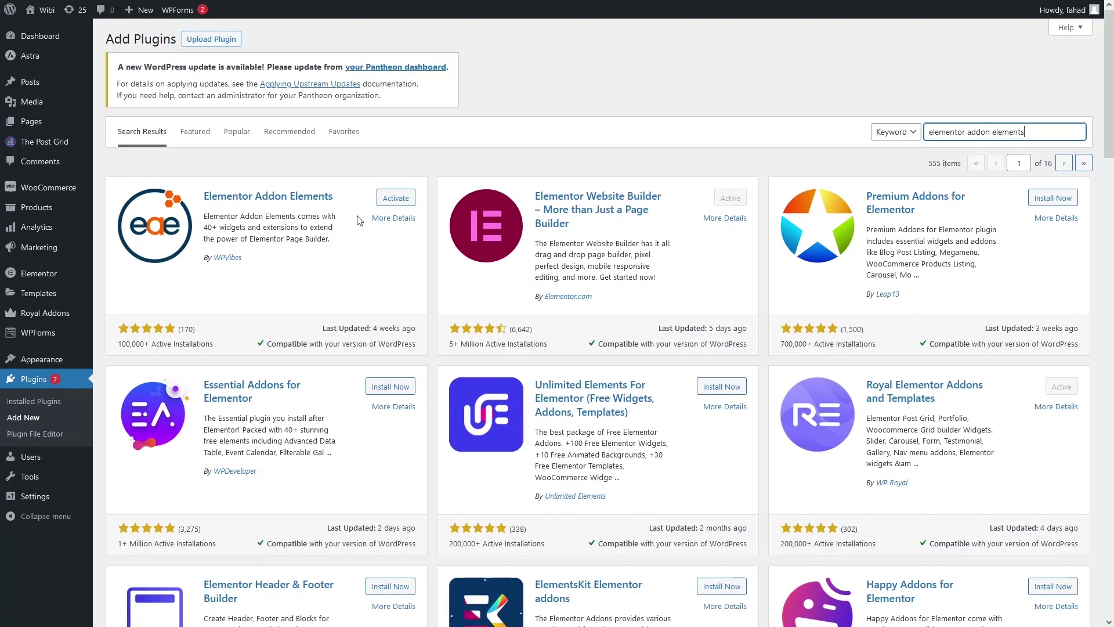
left_click(394, 198)
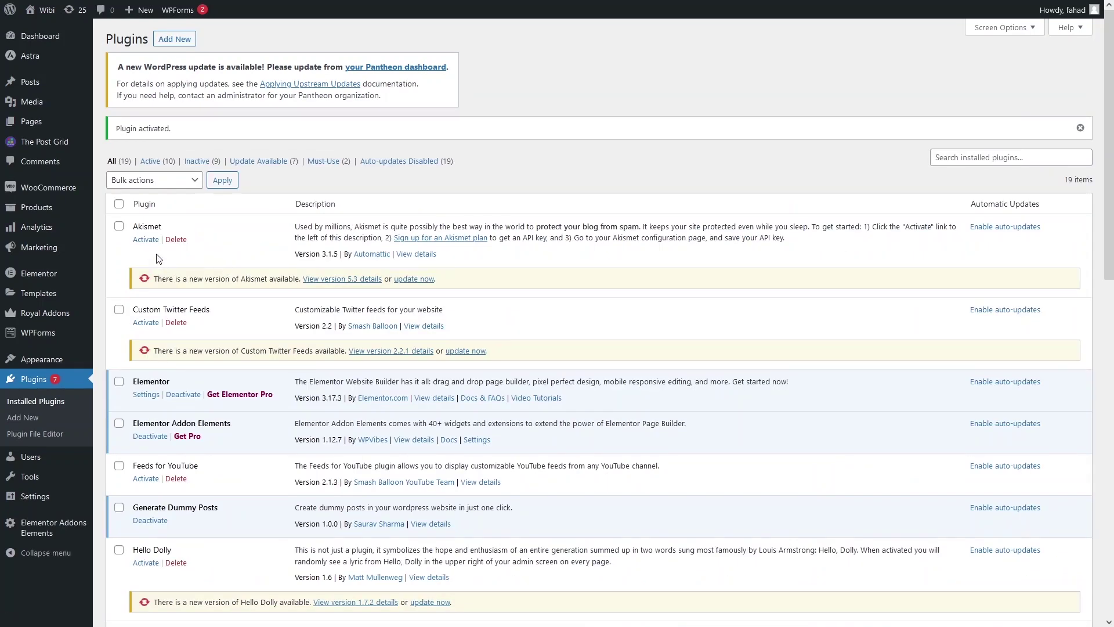
Open the Elementor Addon Elements settings and scroll the Modules list to check that Timeline is enabled.
left_click(76, 539)
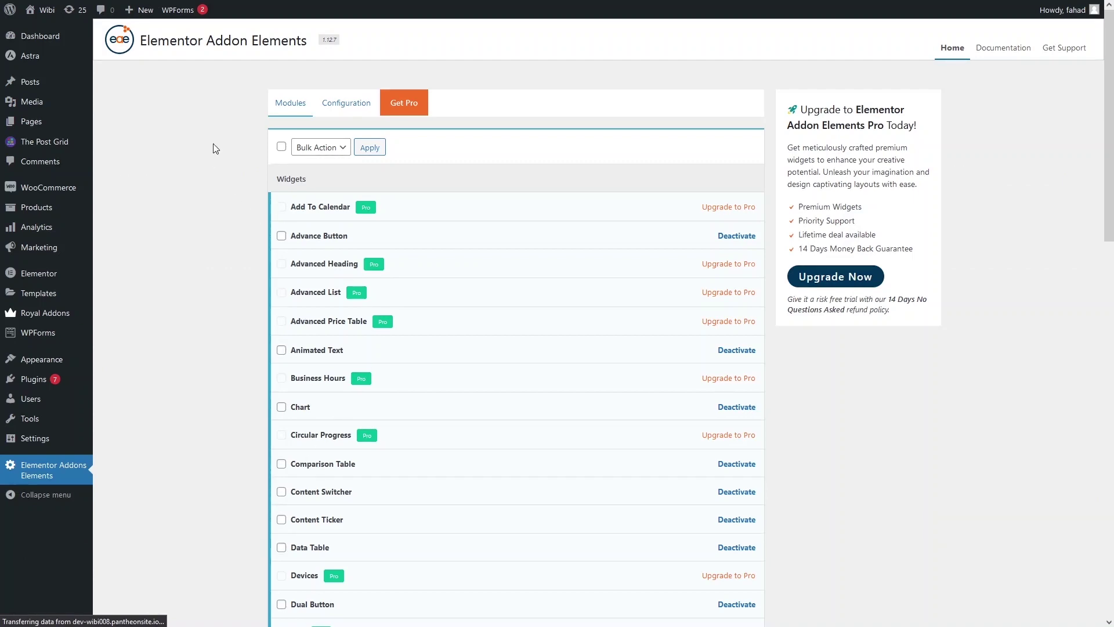
scroll(233, 261, "down", 15)
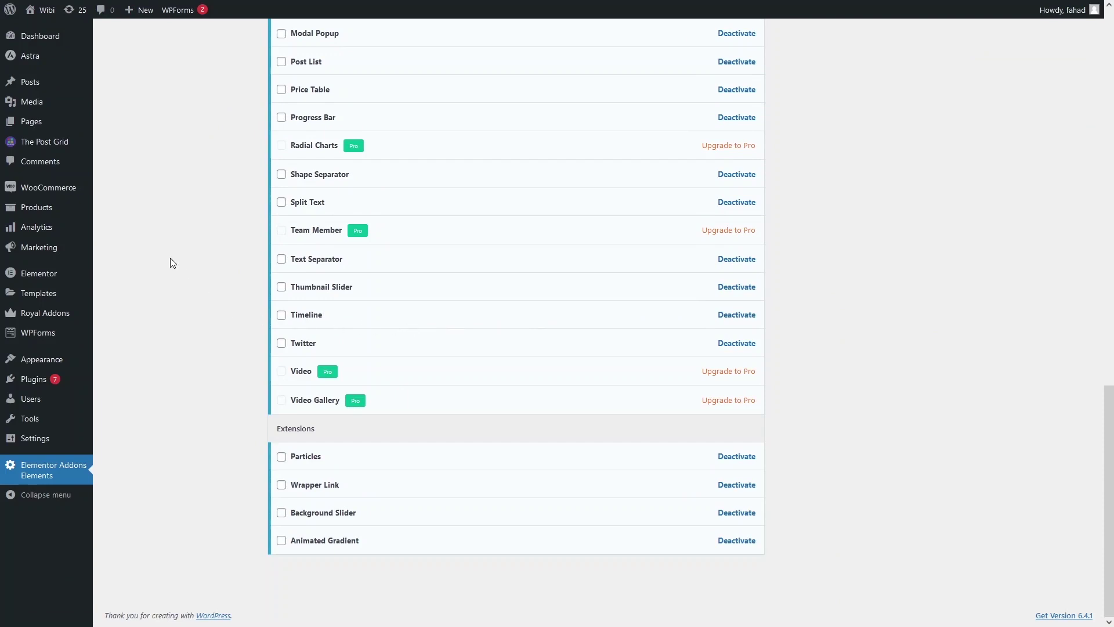
mouse_move(77, 125)
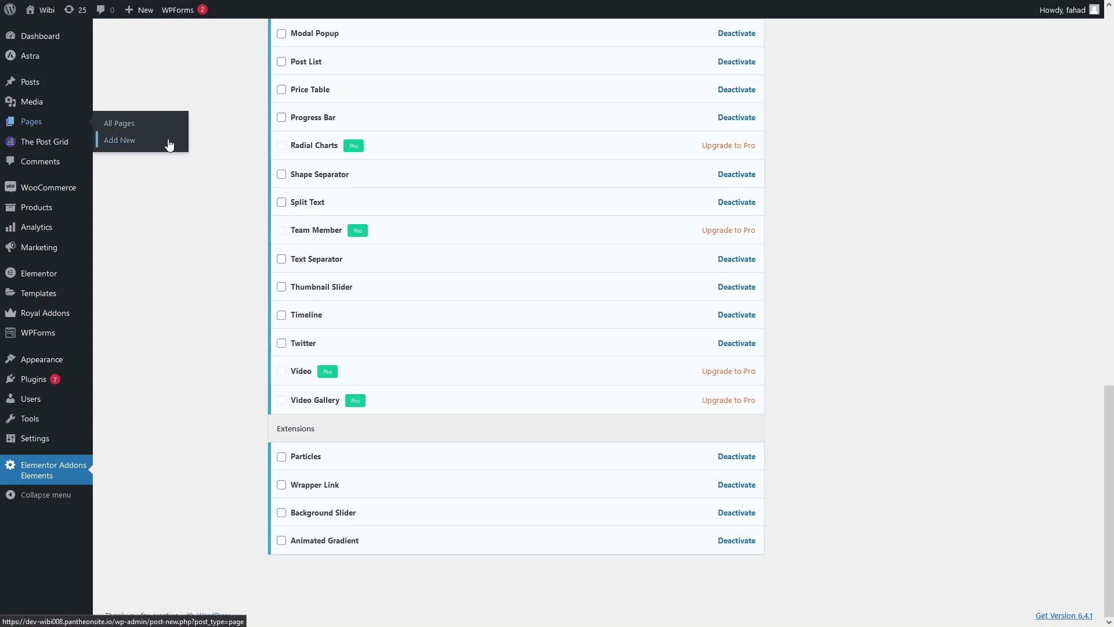
Add a new page titled 'timeline' and edit it with Elementor.
left_click(120, 139)
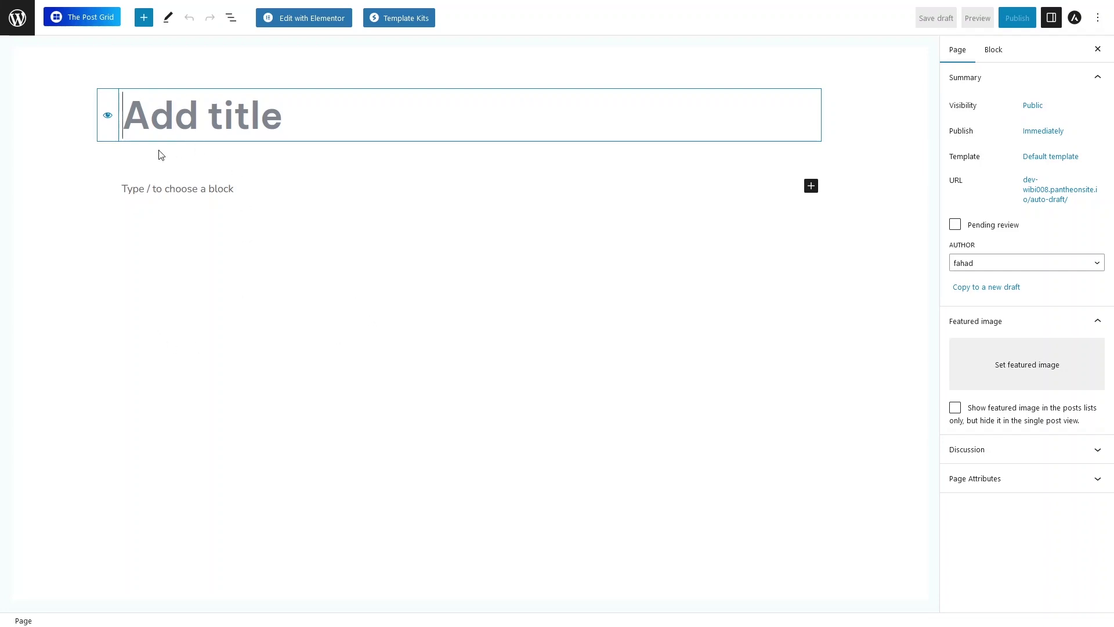
type("timeline")
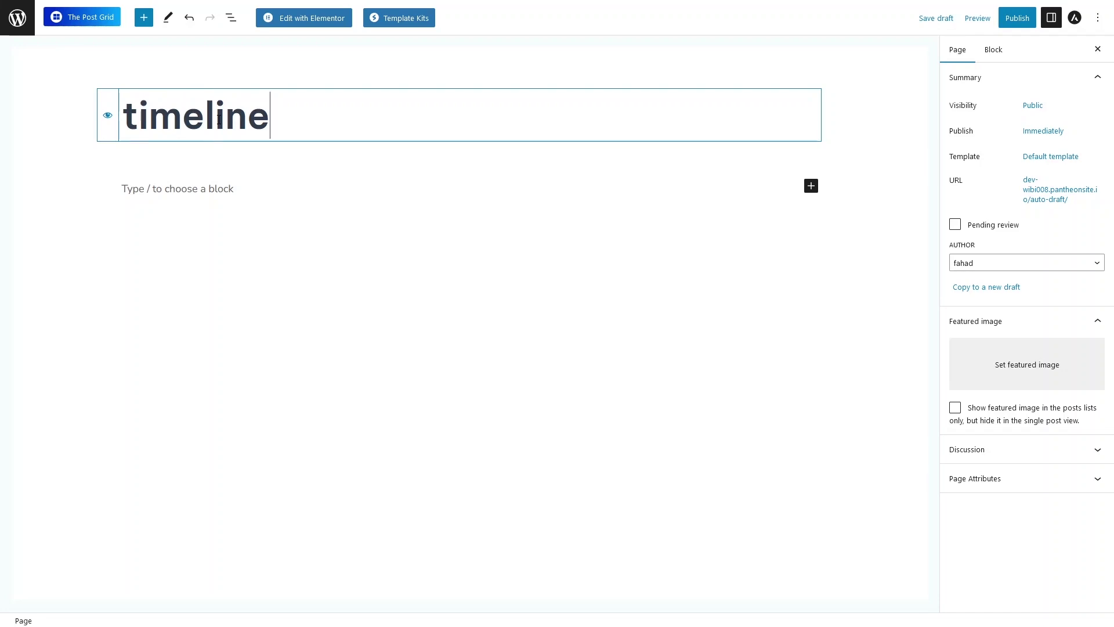
left_click(301, 19)
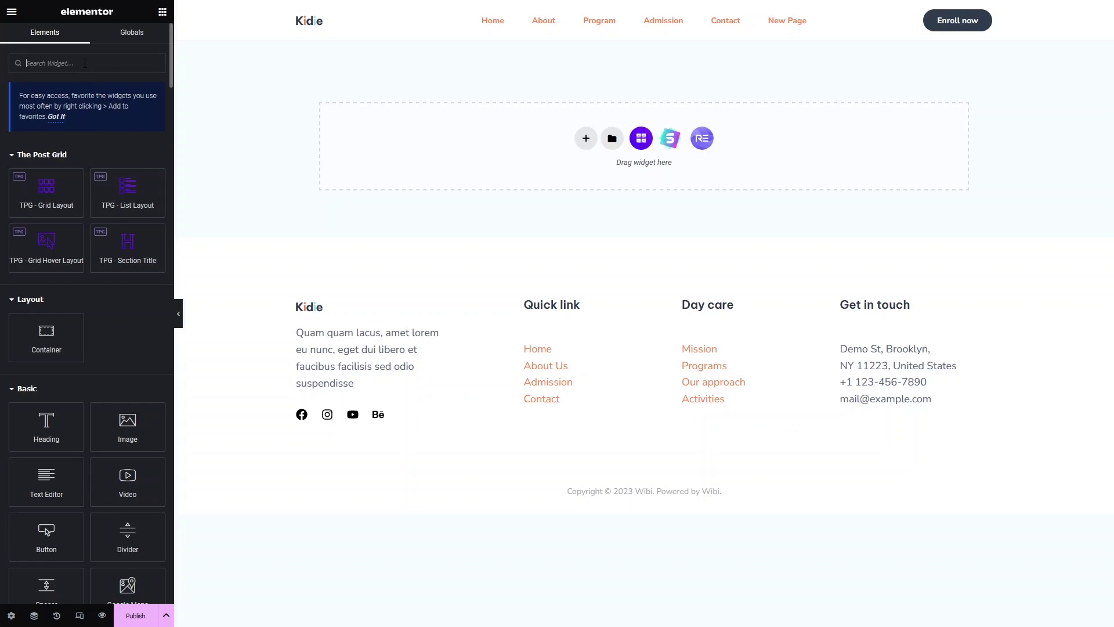
Search widgets for 'time' and place the EAE Timeline widget in the empty section.
left_click(85, 63)
type("time")
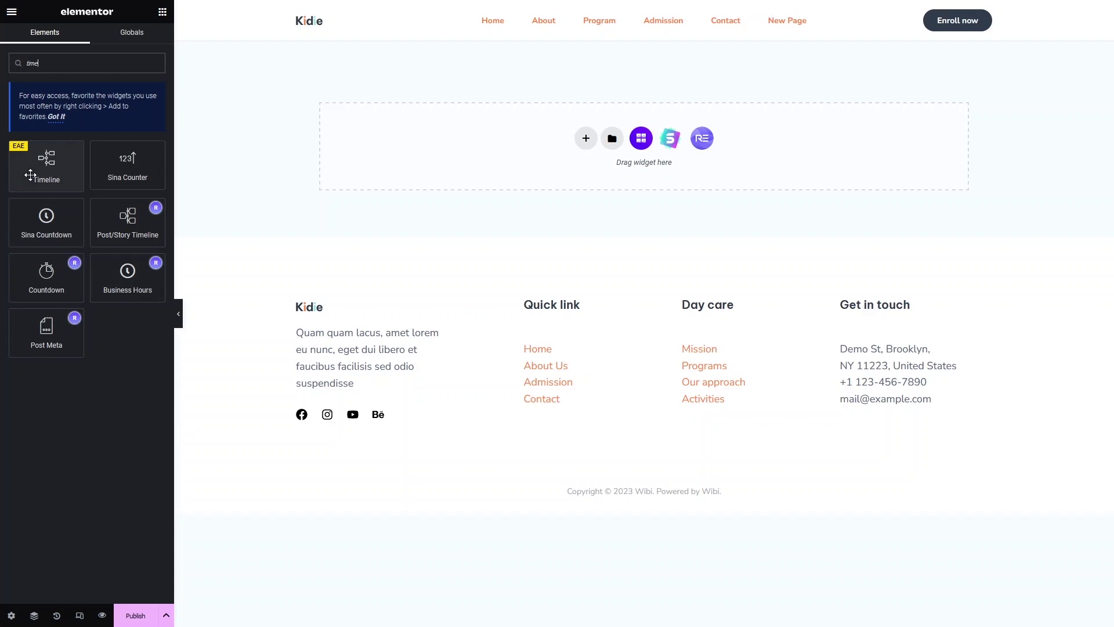
left_click_drag(30, 174, 617, 167)
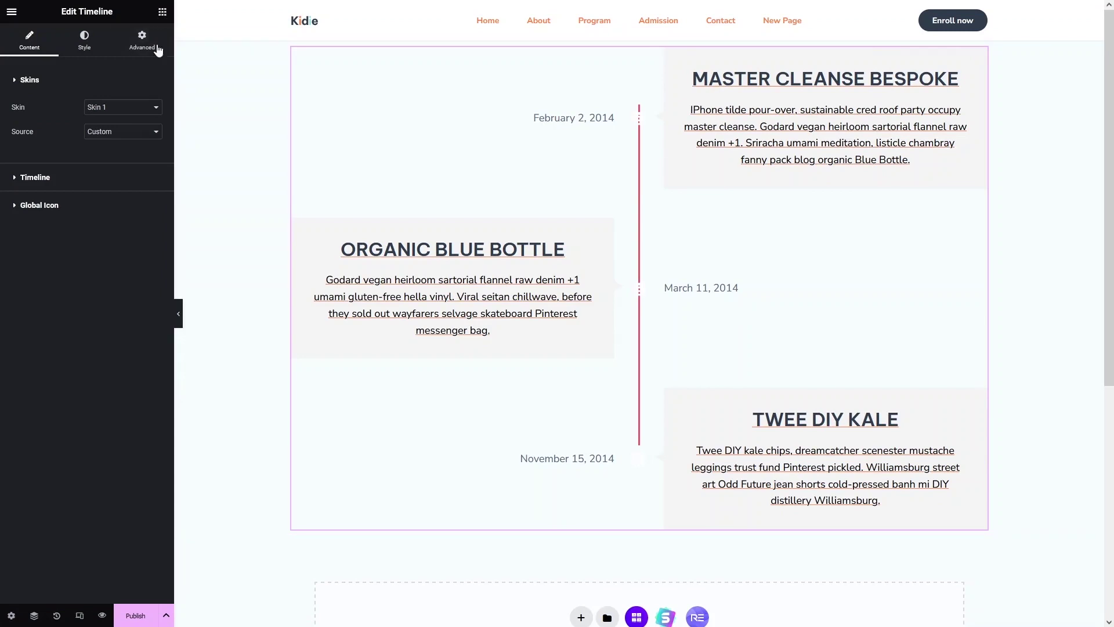
left_click(162, 13)
Insert a Heading widget above the timeline and change its text to 'My Timeline'.
left_click_drag(46, 426, 561, 64)
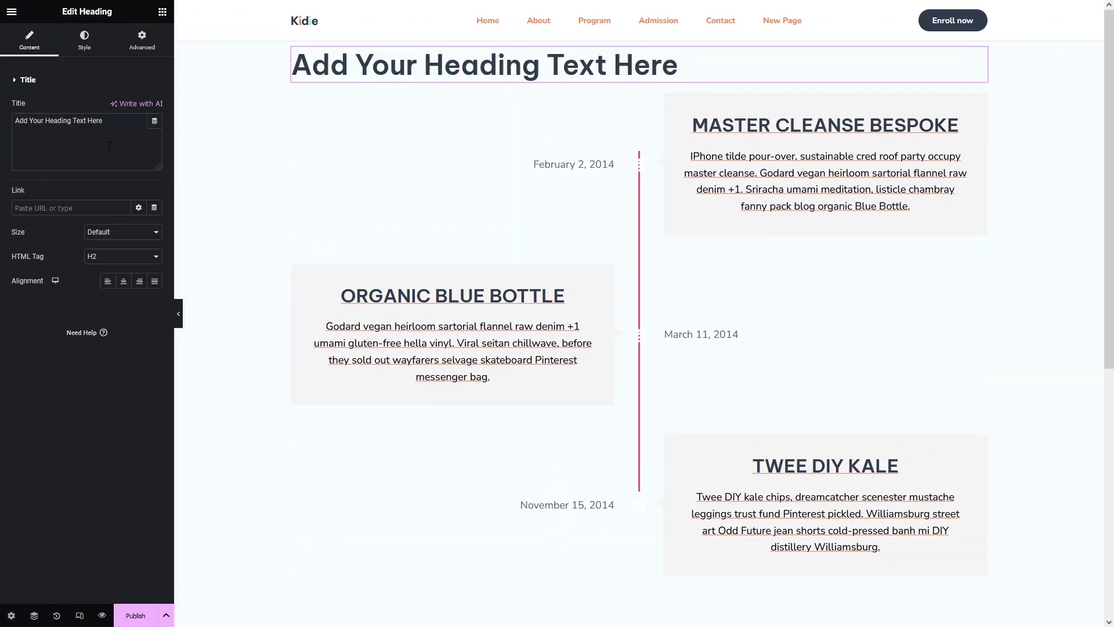
left_click(119, 127)
key("ctrl+a")
type("M")
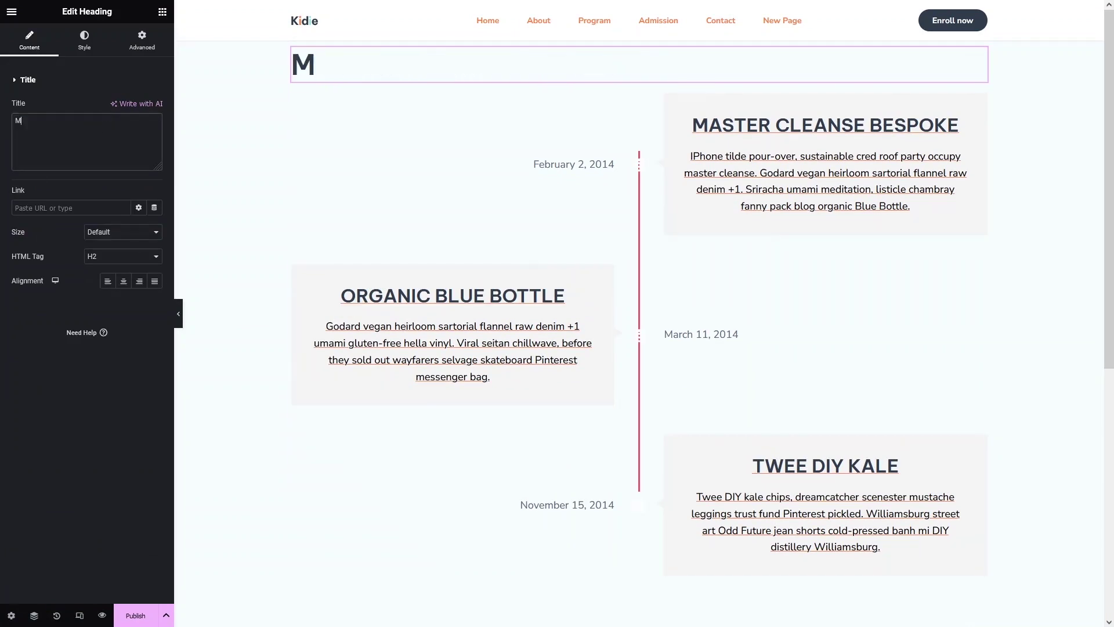
type("y Timeline")
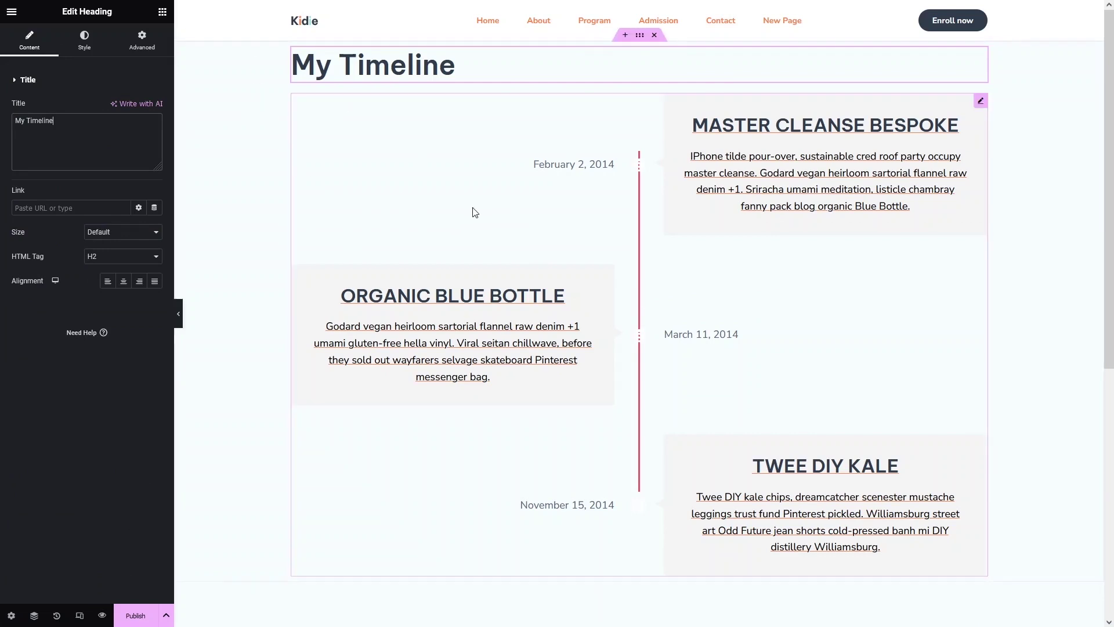
left_click(449, 197)
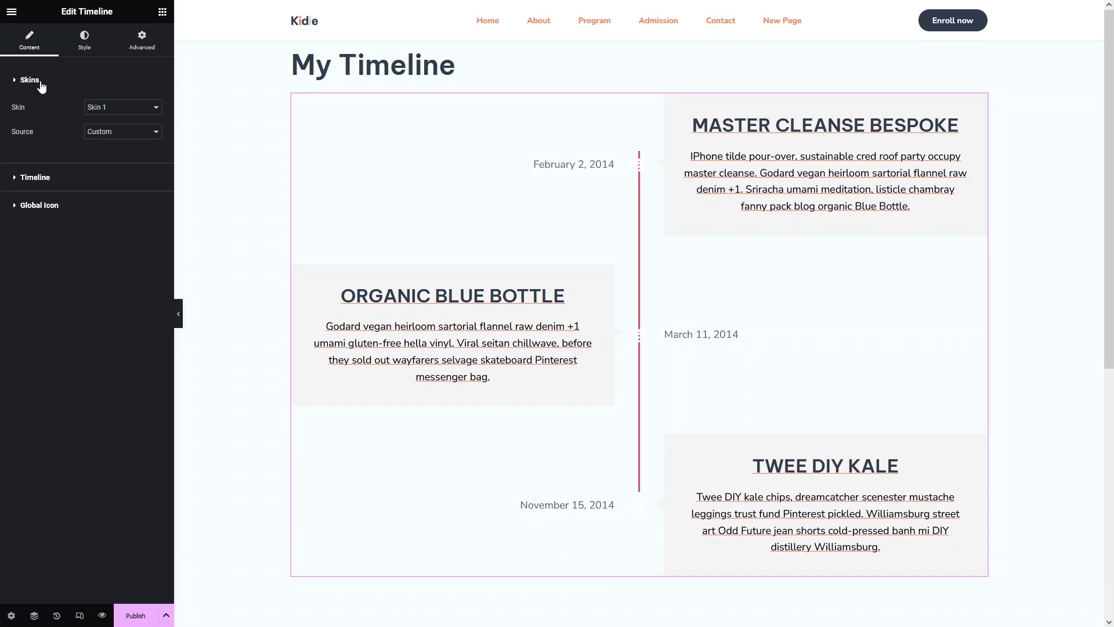
Preview timeline Skins 2, 3 and 4, then settle on Skin 2.
left_click(136, 110)
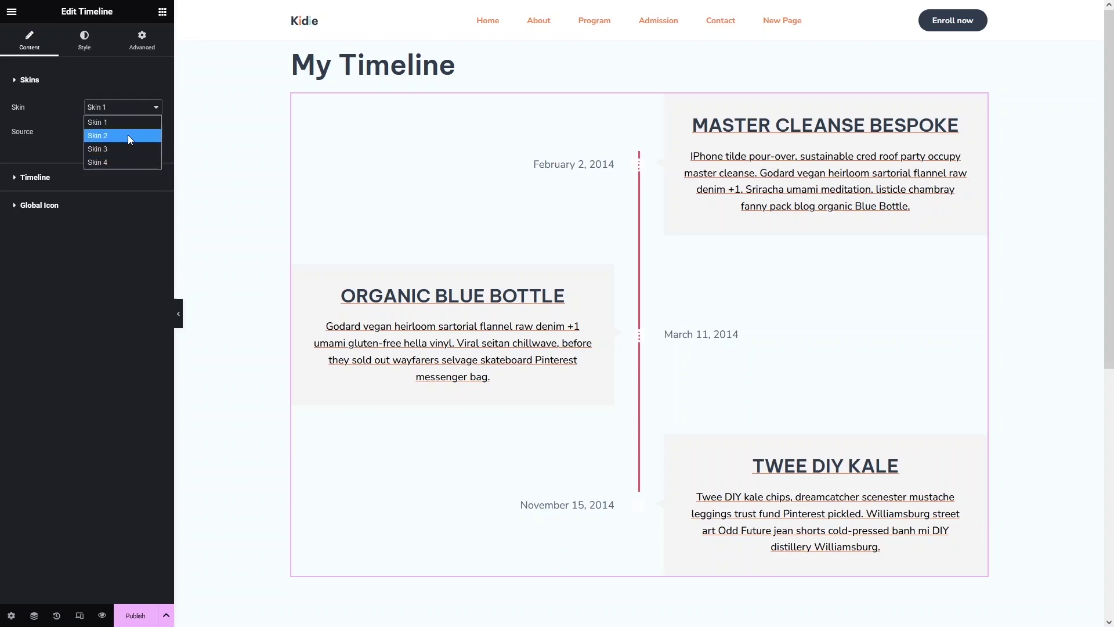
left_click(127, 135)
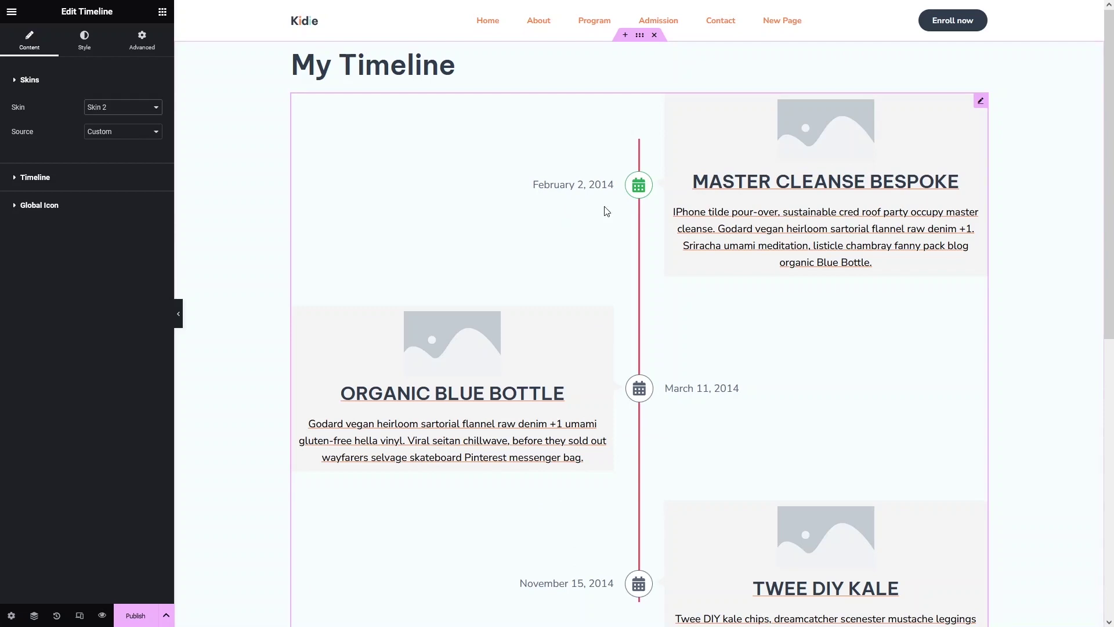
left_click(123, 107)
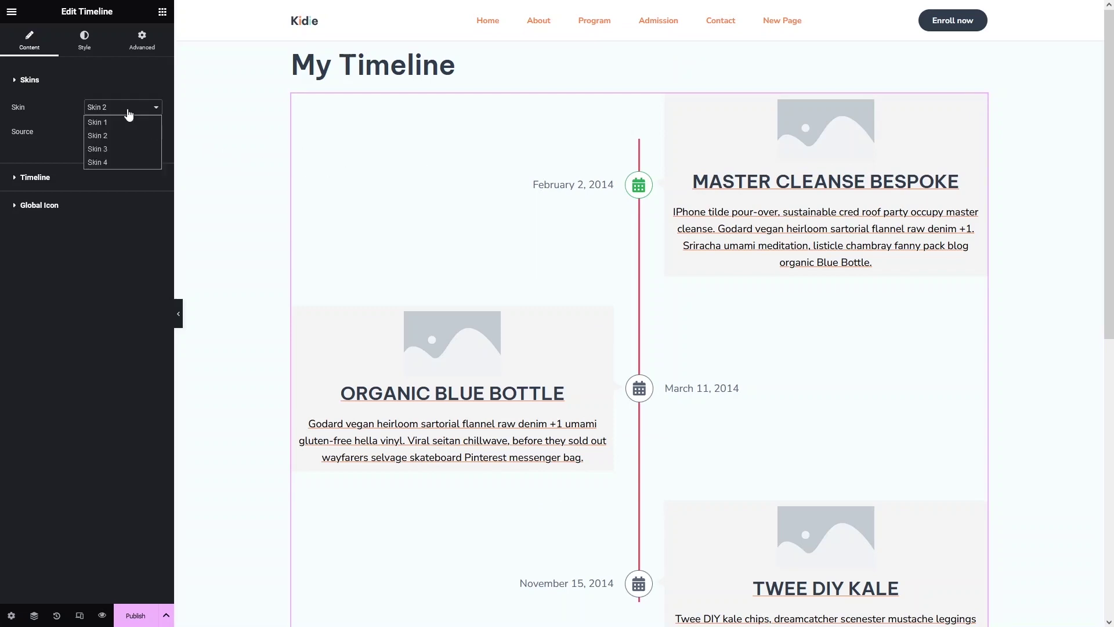
left_click(127, 144)
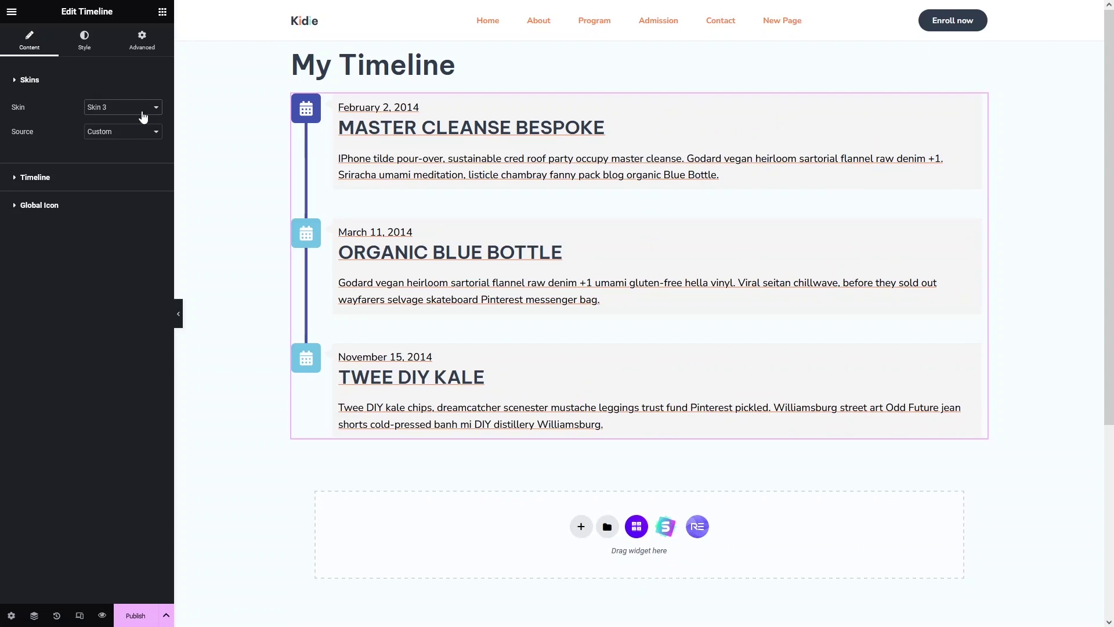
left_click(142, 112)
left_click(104, 162)
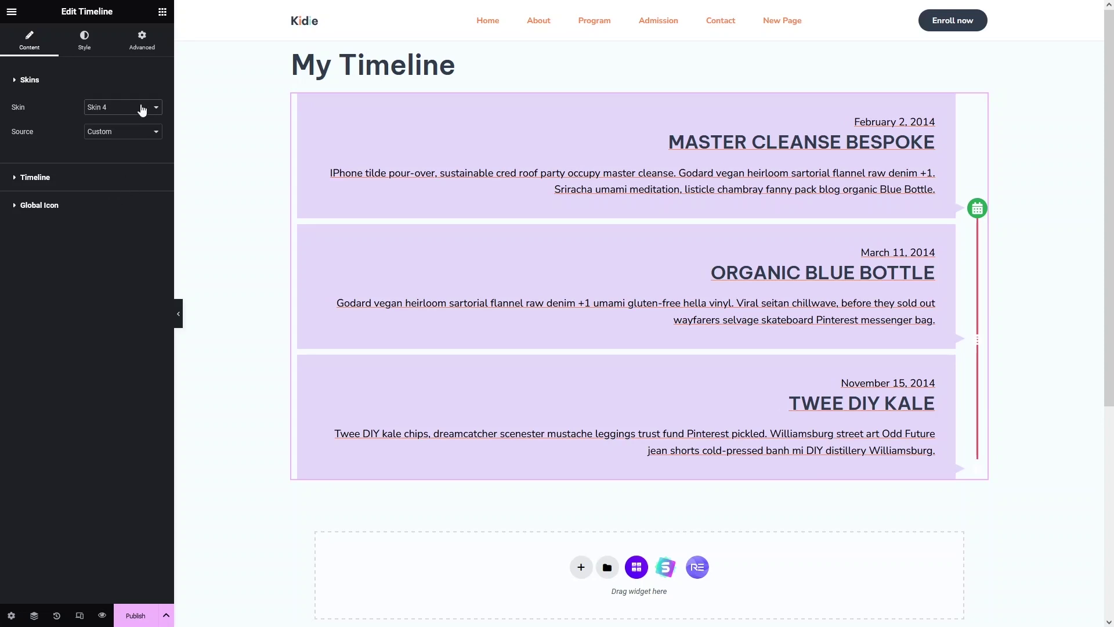
left_click(140, 111)
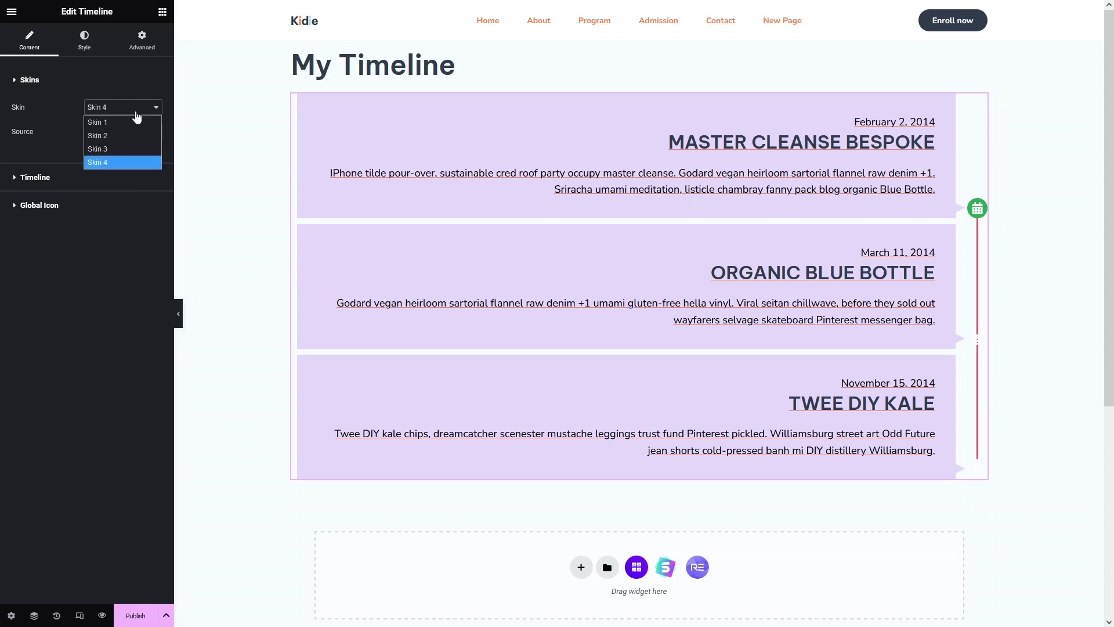
left_click(118, 142)
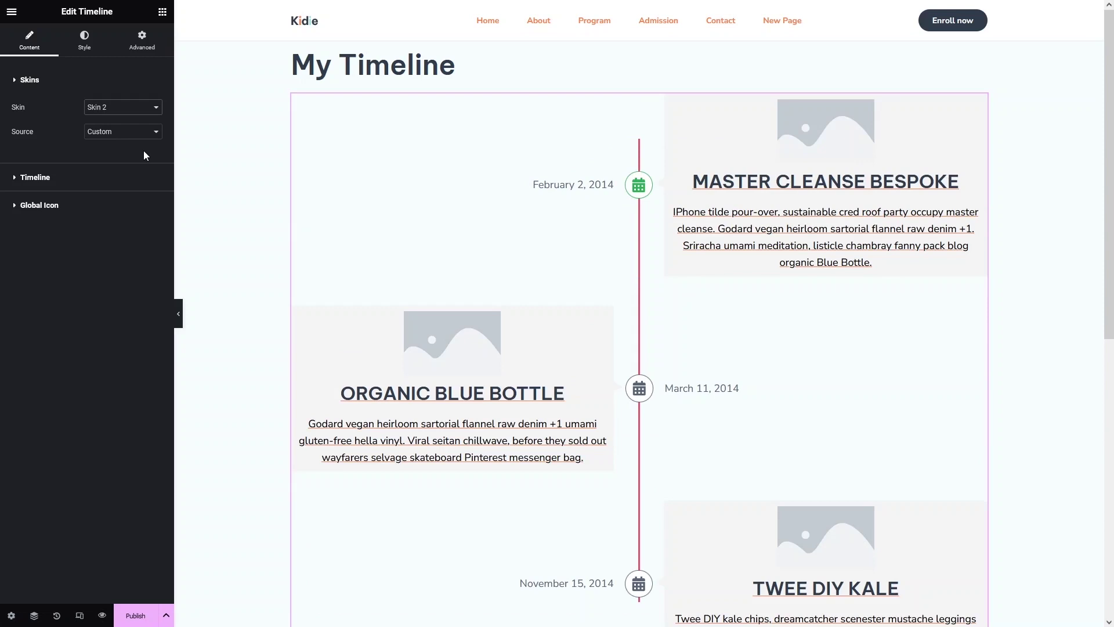
Keep the timeline's content Source set to Custom.
left_click(154, 136)
key("Up")
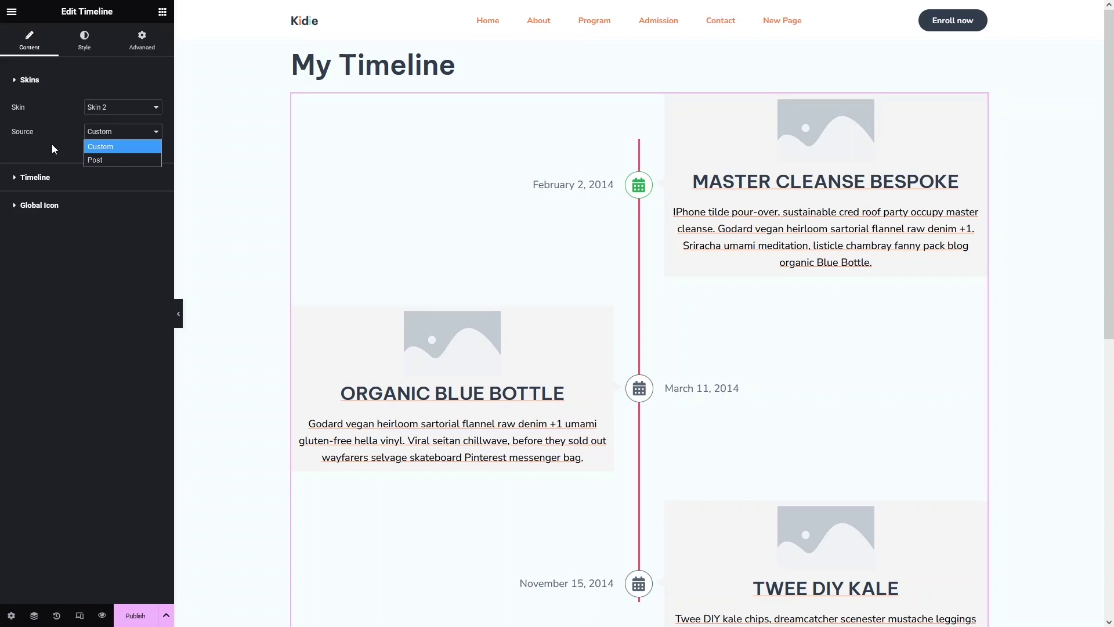
key("Return")
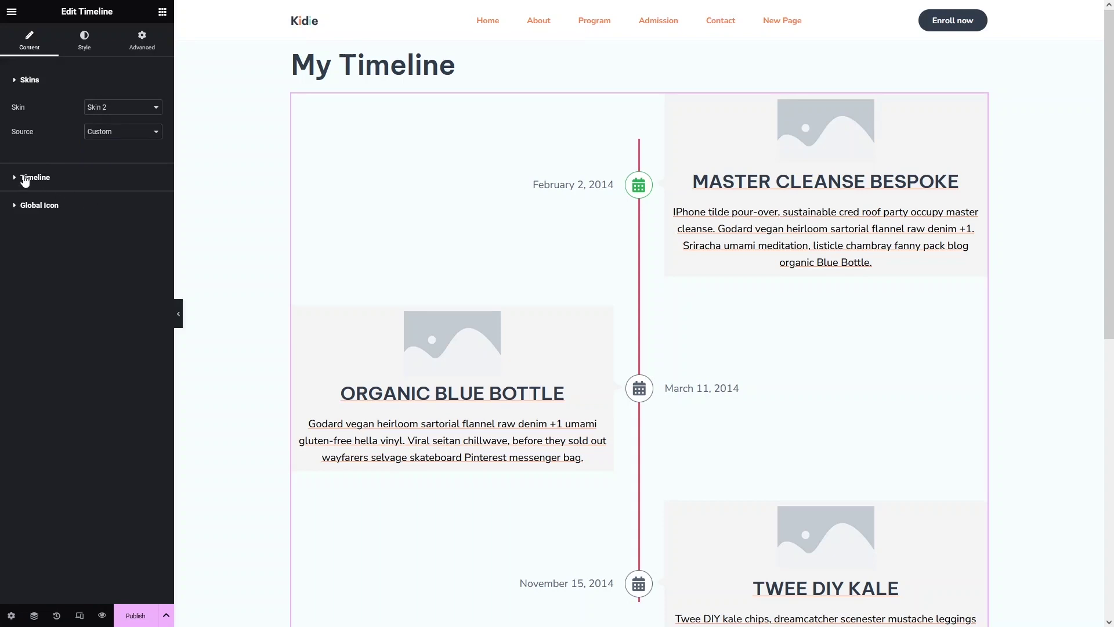
Expand the Timeline entries, add Item #4, and select its placeholder content text.
left_click(51, 184)
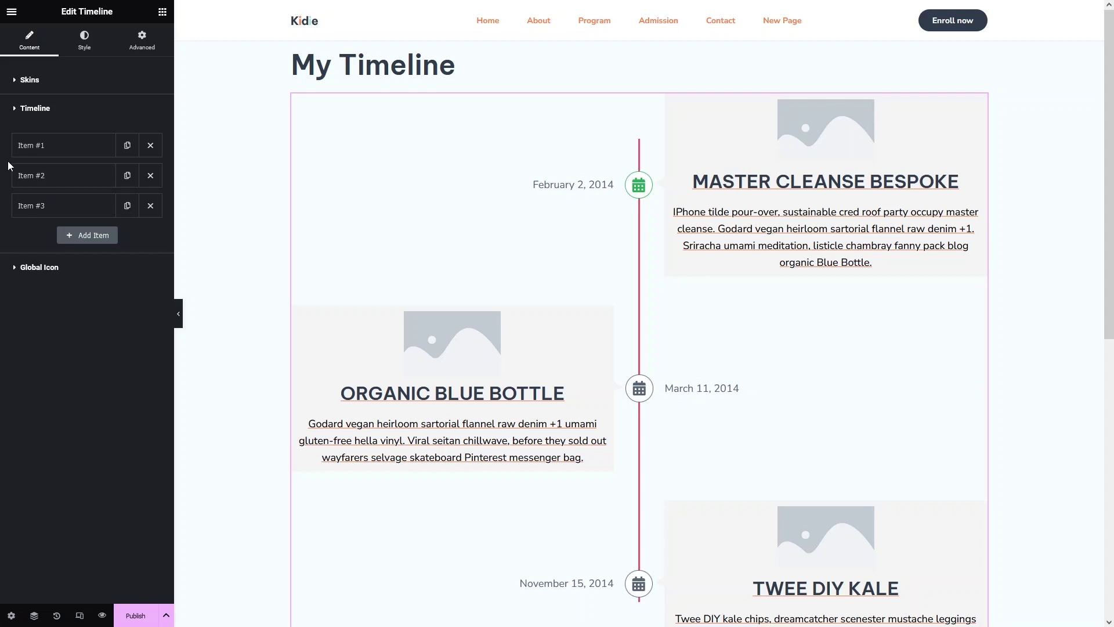
scroll(1113, 217, "down", 2)
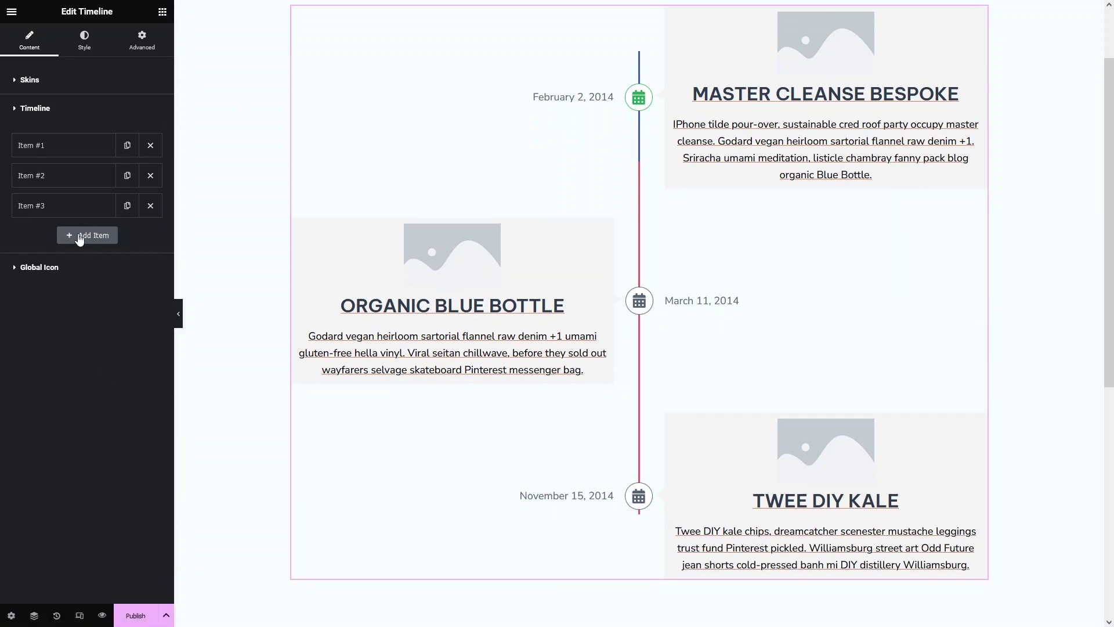
left_click(87, 237)
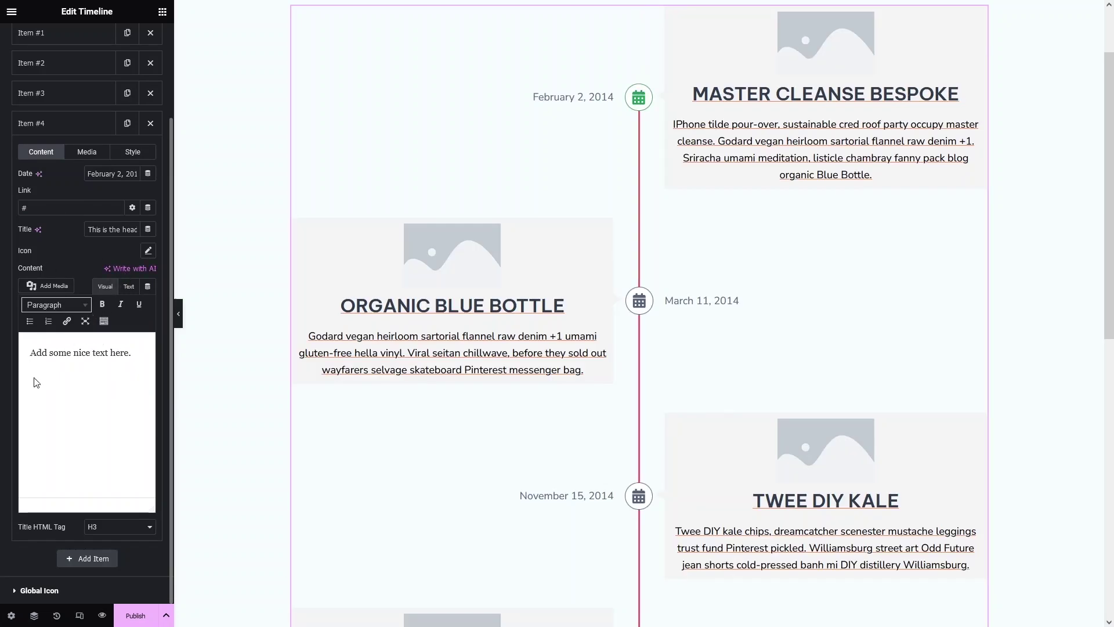
left_click_drag(145, 354, 37, 354)
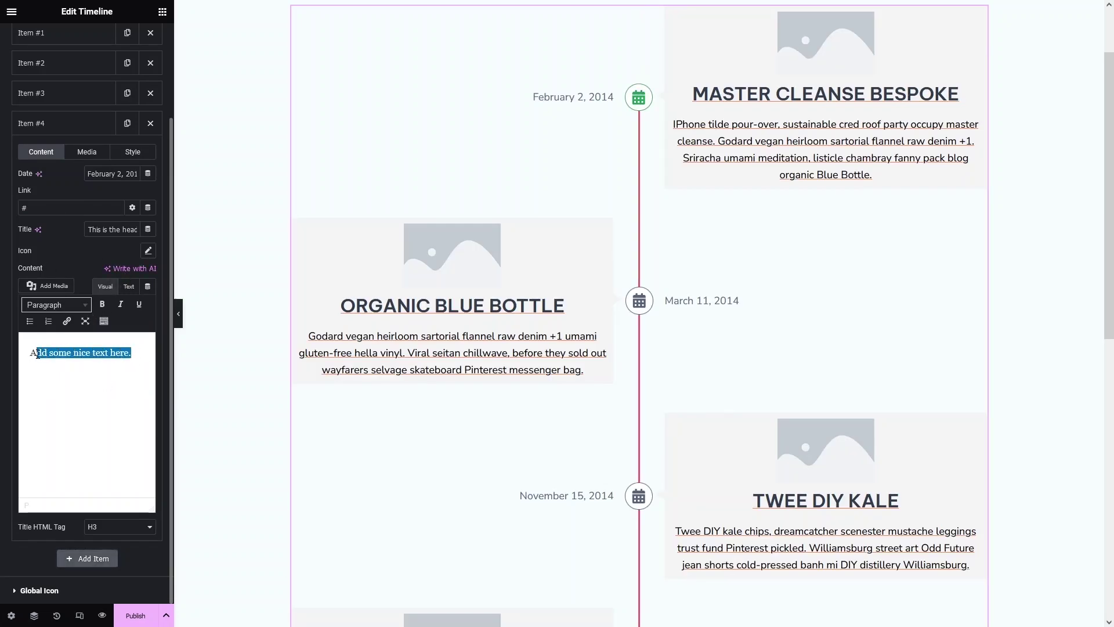
left_click(90, 157)
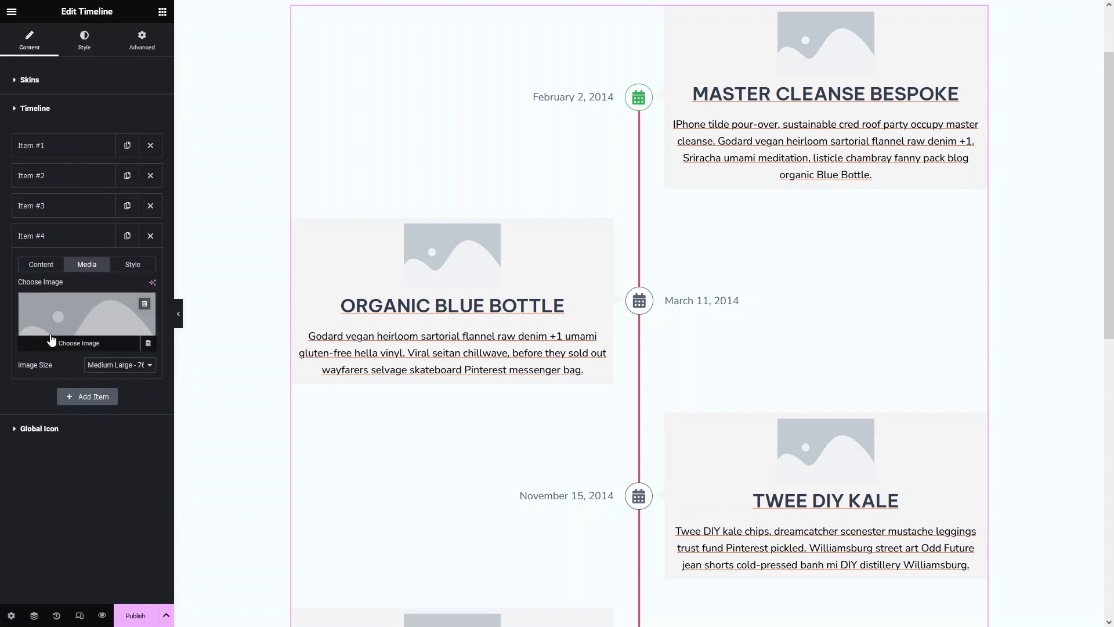
Turn on Custom Card Style for Item #4, then delete Item #4.
left_click(137, 266)
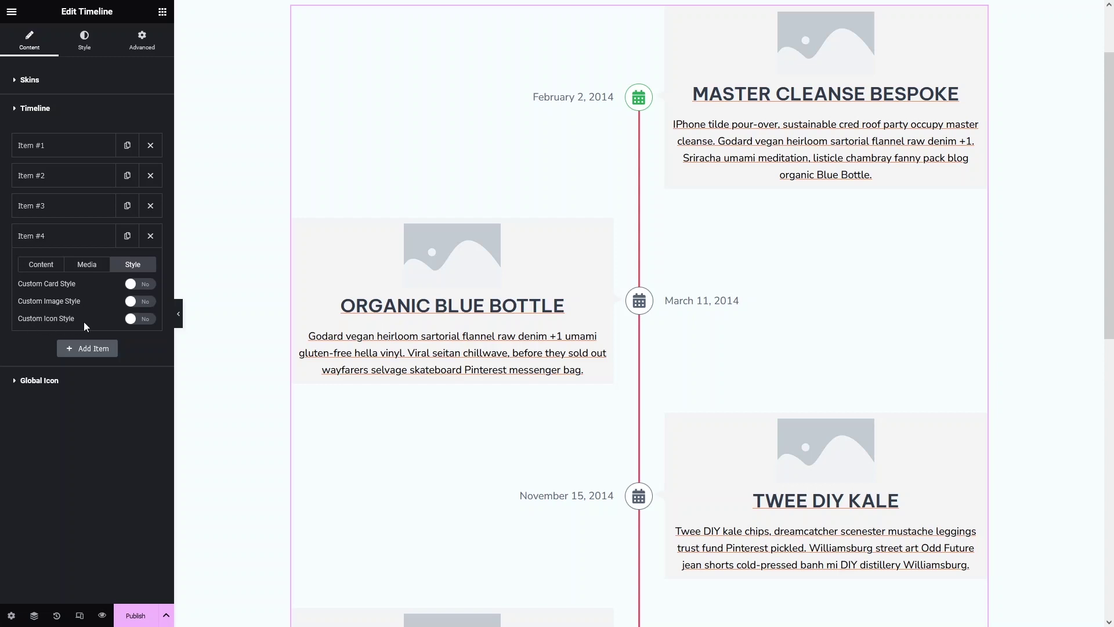
left_click(77, 290)
scroll(87, 261, "down", 1)
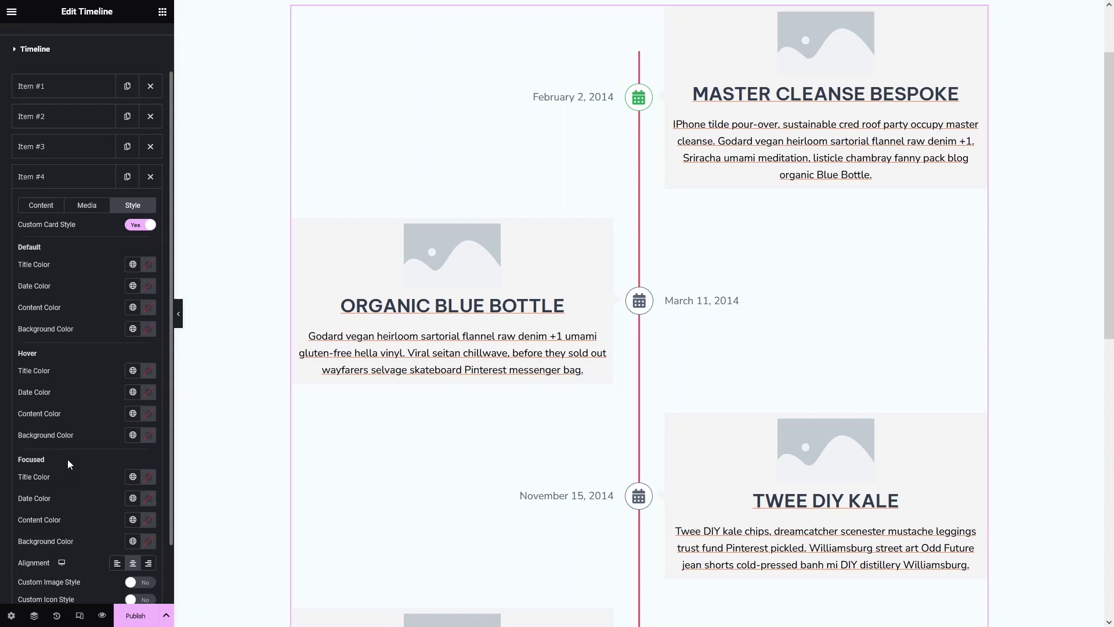
scroll(67, 458, "down", 2)
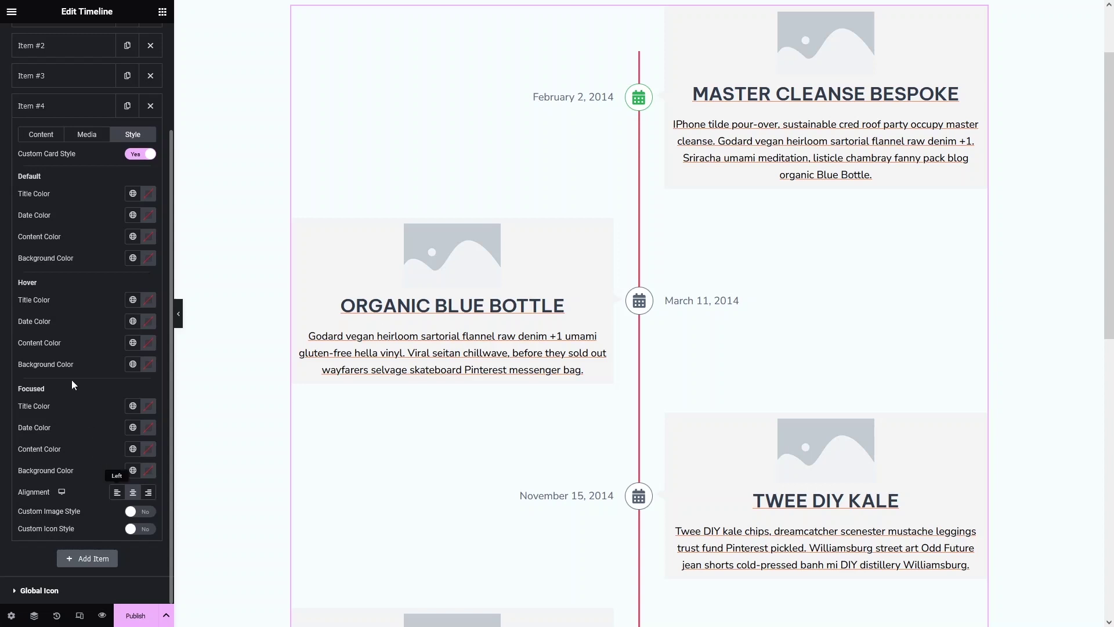
scroll(71, 379, "up", 1)
left_click_drag(1109, 238, 1112, 363)
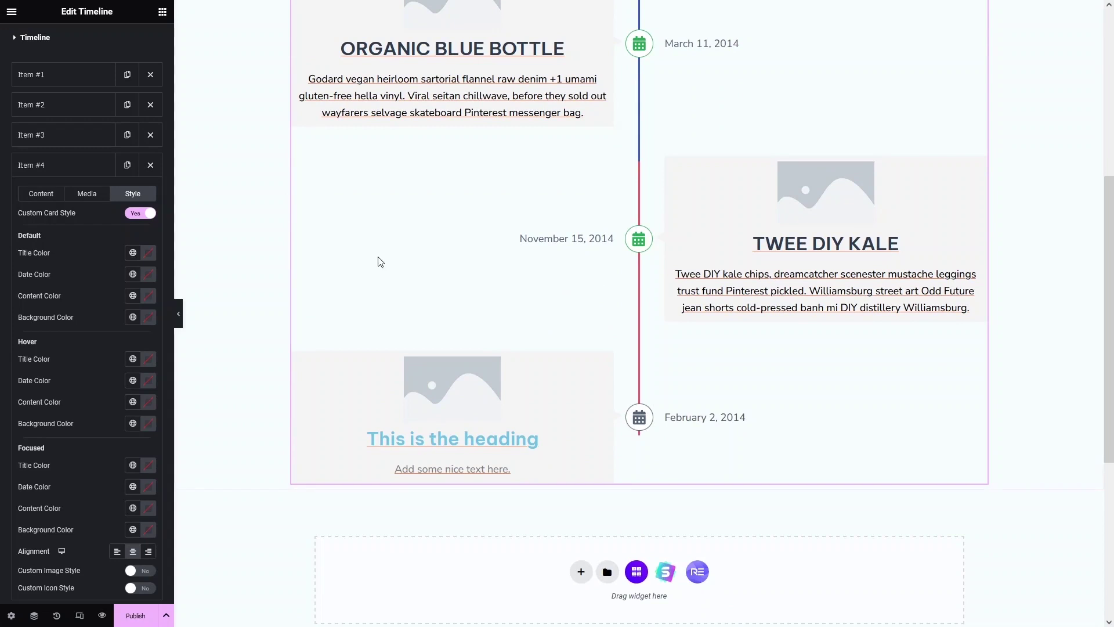
left_click(150, 165)
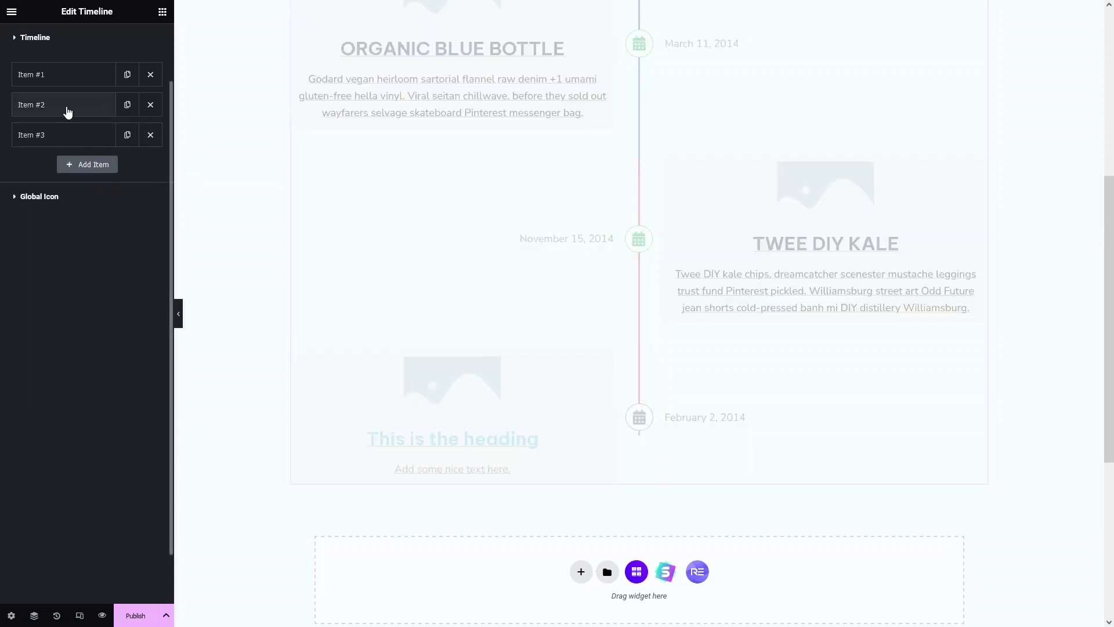
Change Item #1's date year to 2023 (February 2, 2023) and collapse the Timeline list.
left_click(63, 75)
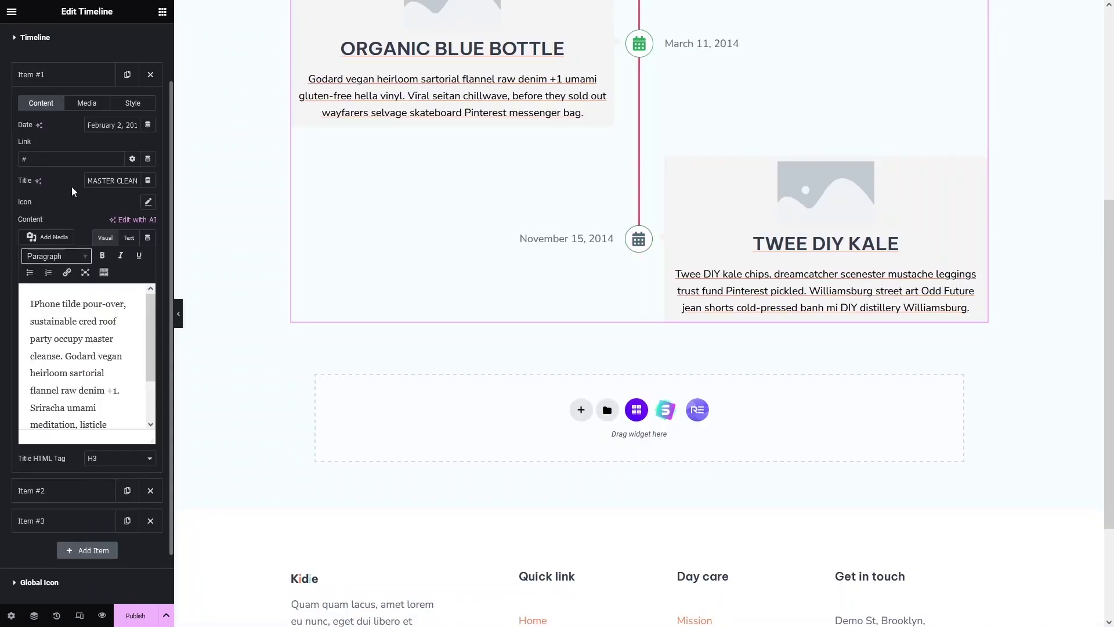
left_click_drag(133, 129, 167, 128)
key("BackSpace")
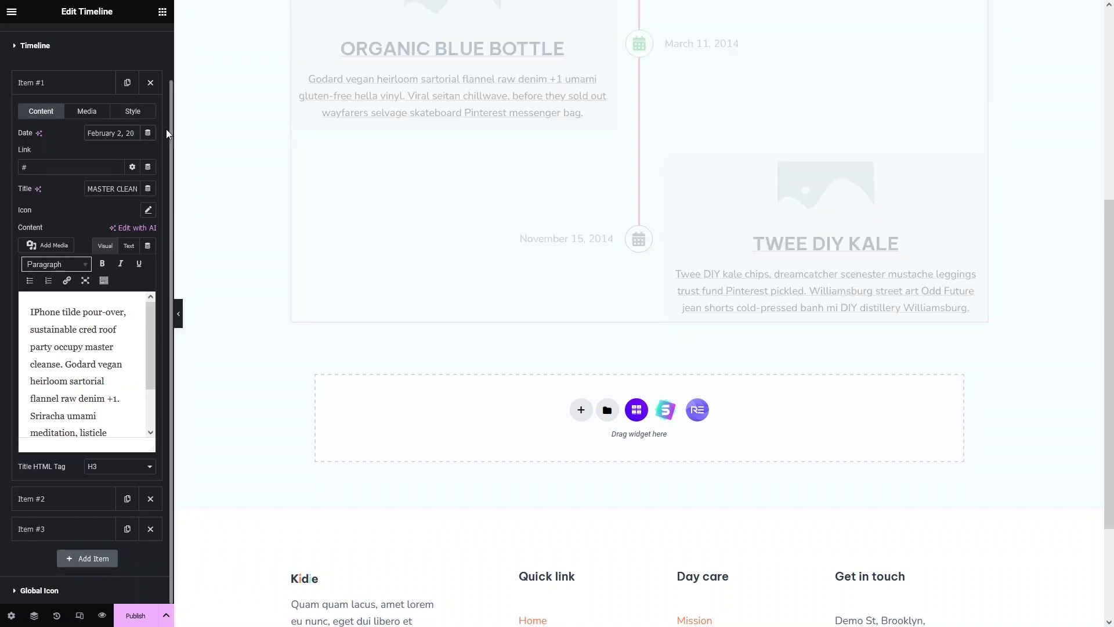
type("23")
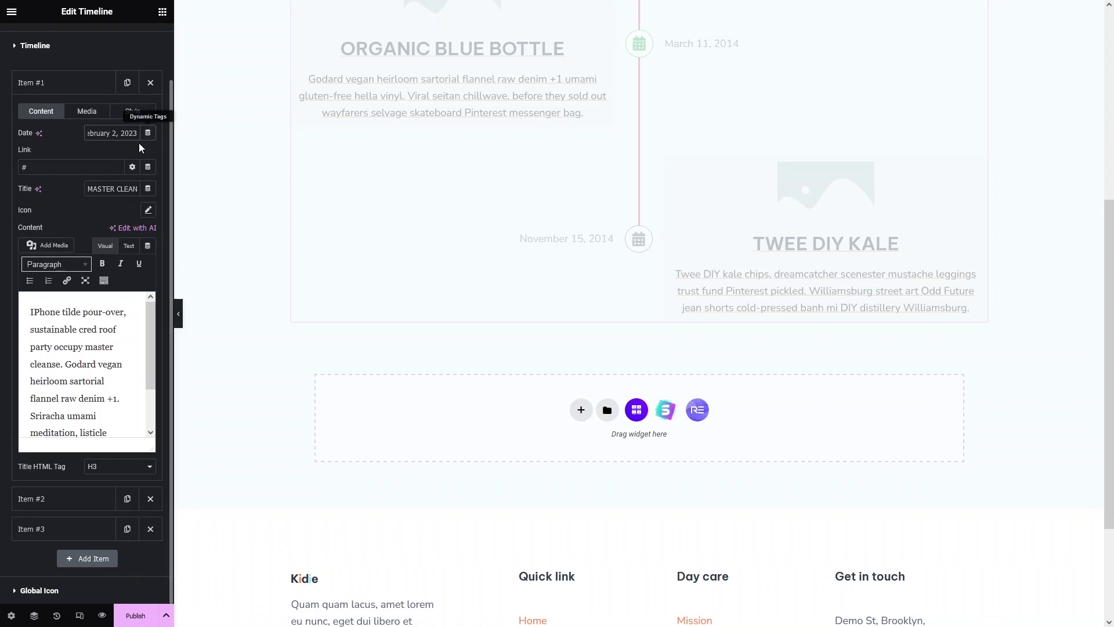
left_click_drag(1110, 366, 1111, 147)
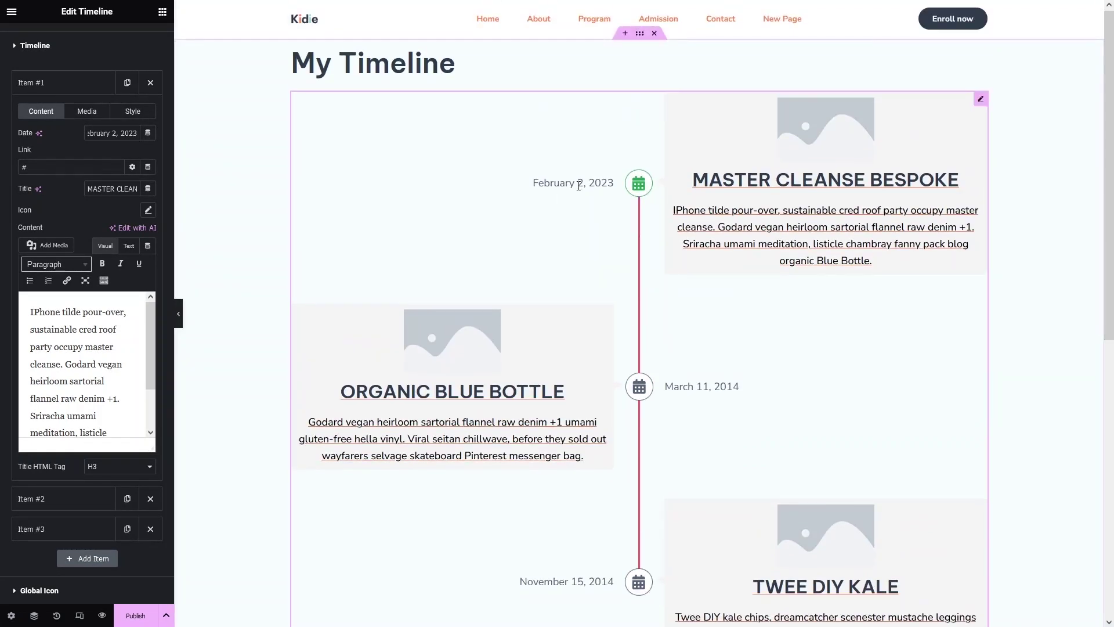
left_click(23, 52)
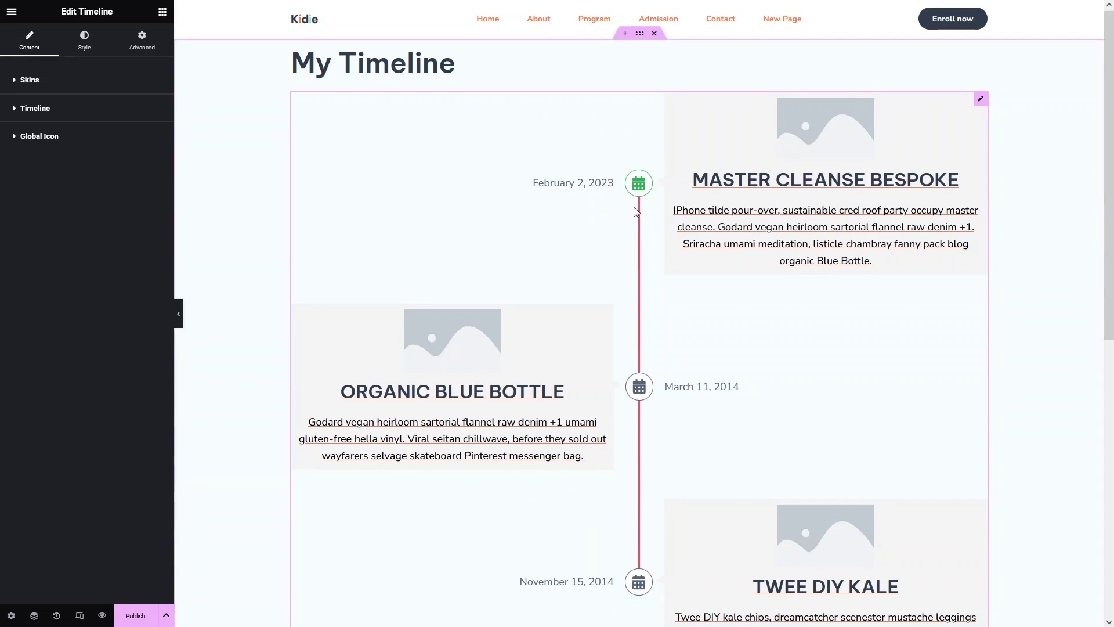
Set the timeline's Global Icon to the Check icon from the Icon Library.
left_click(24, 140)
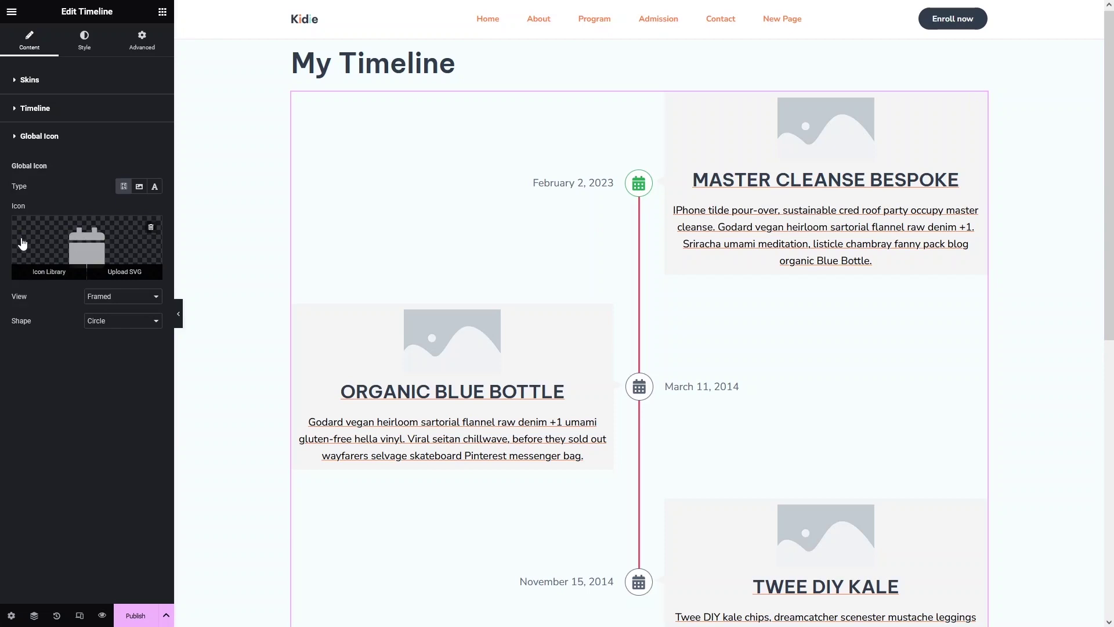
left_click(84, 243)
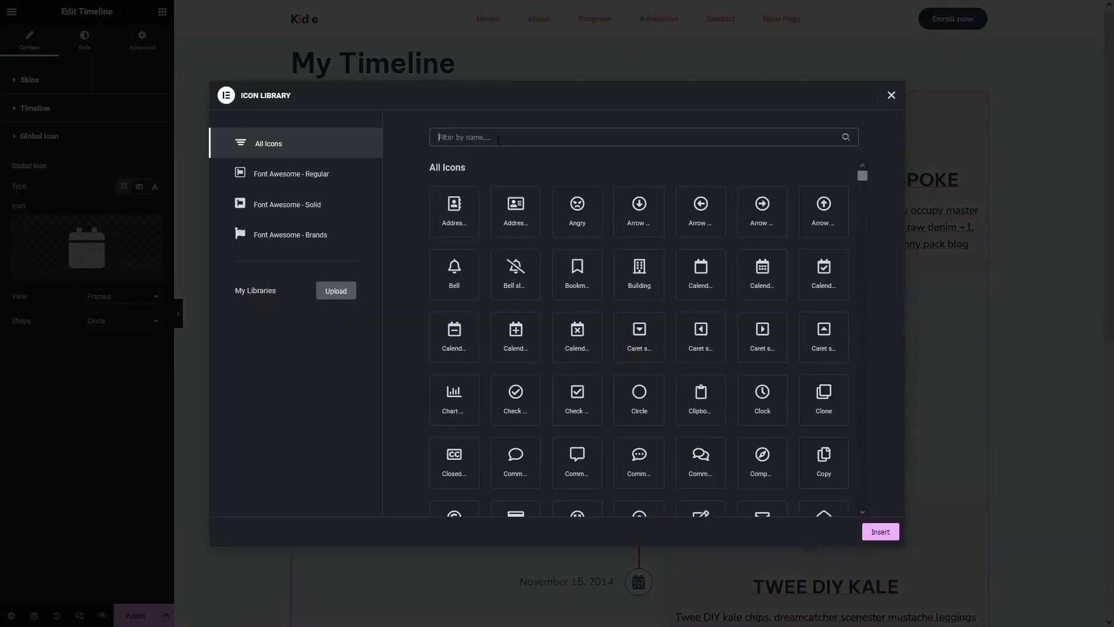
type("check")
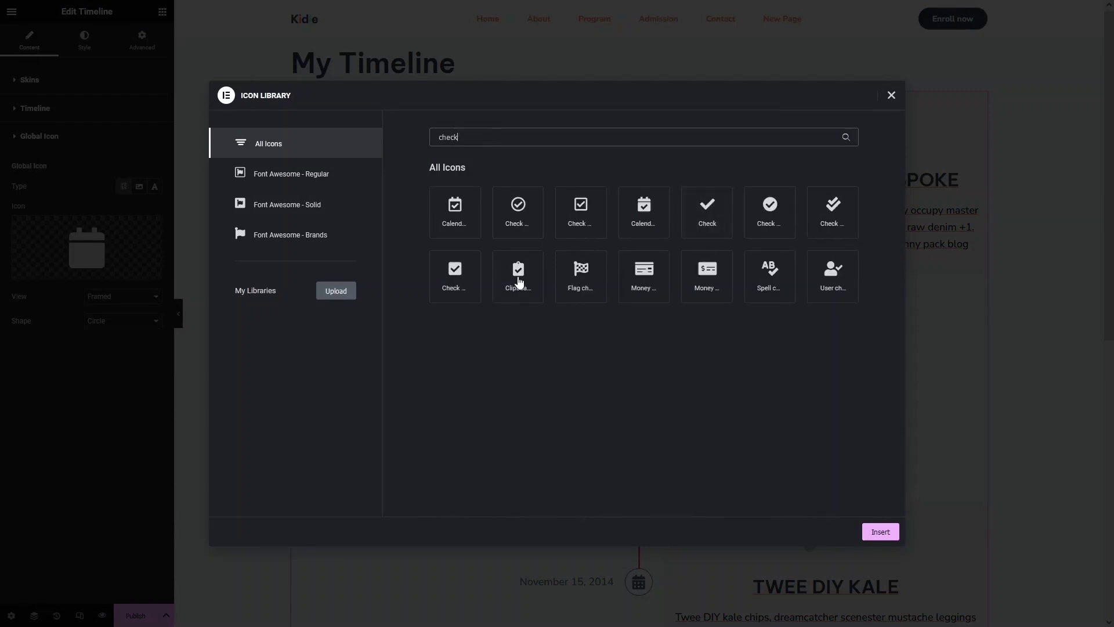
left_click(723, 217)
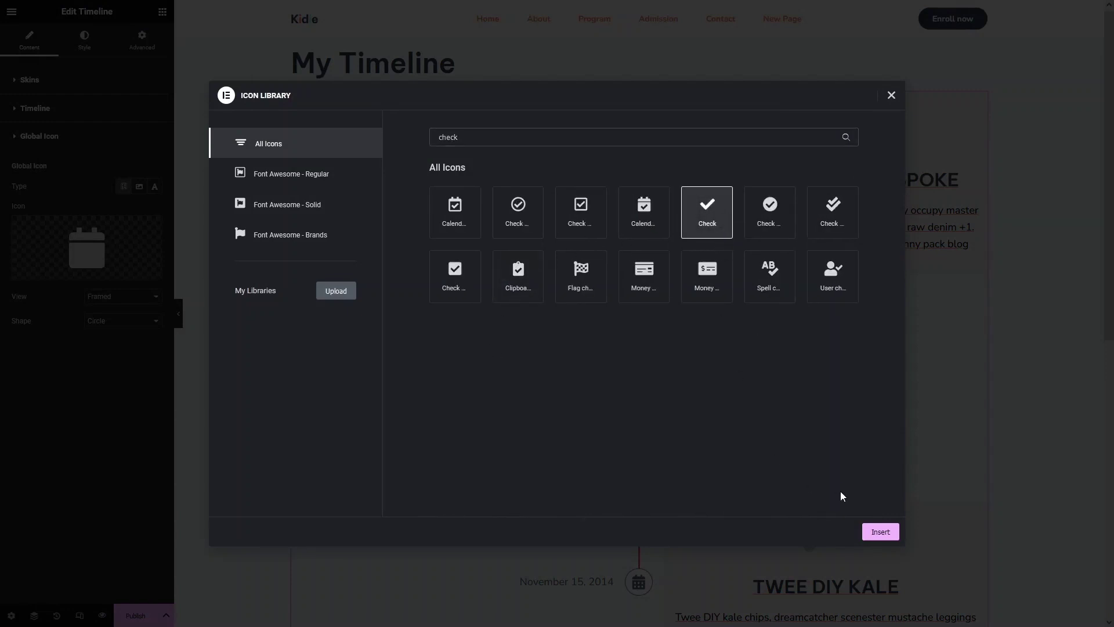
left_click(879, 530)
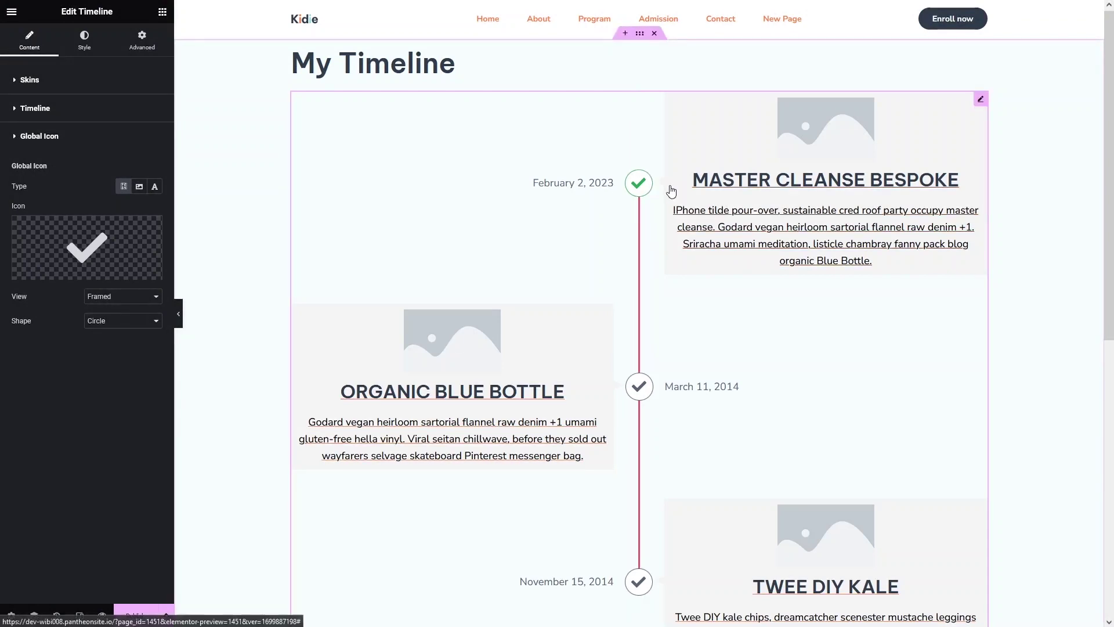
Keep the timeline icons Framed with Circle shape and open the Style settings.
left_click(149, 326)
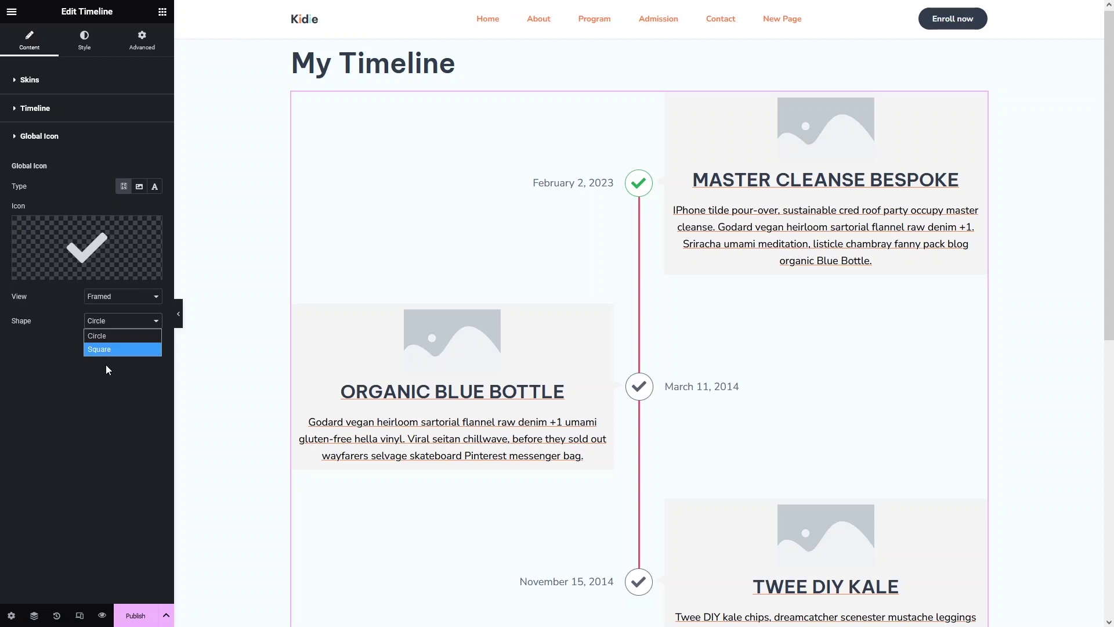
left_click(106, 337)
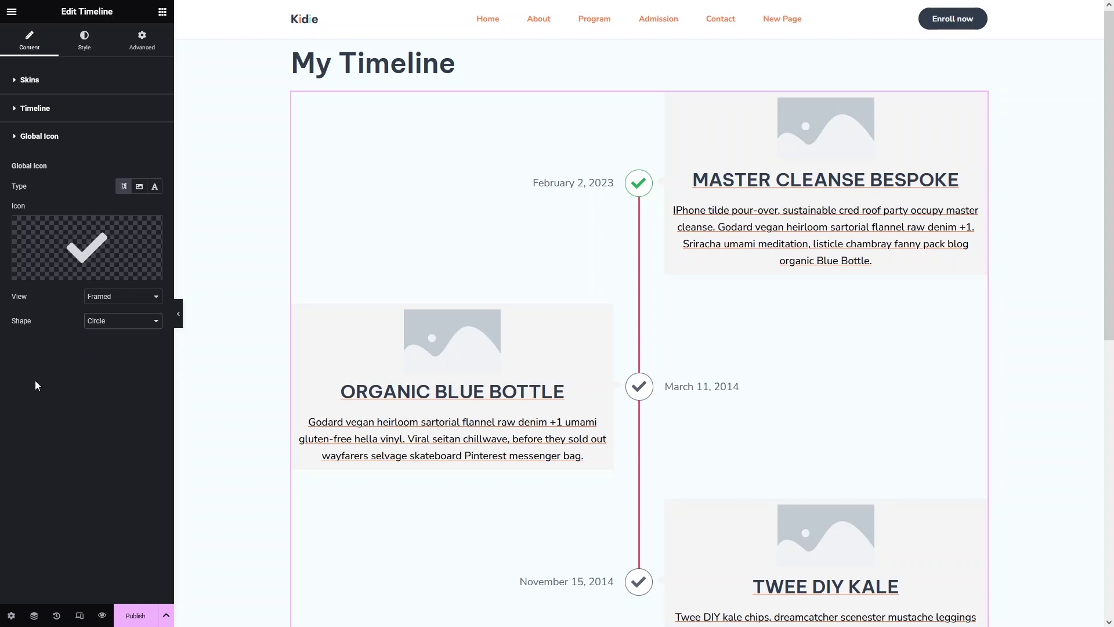
left_click(118, 299)
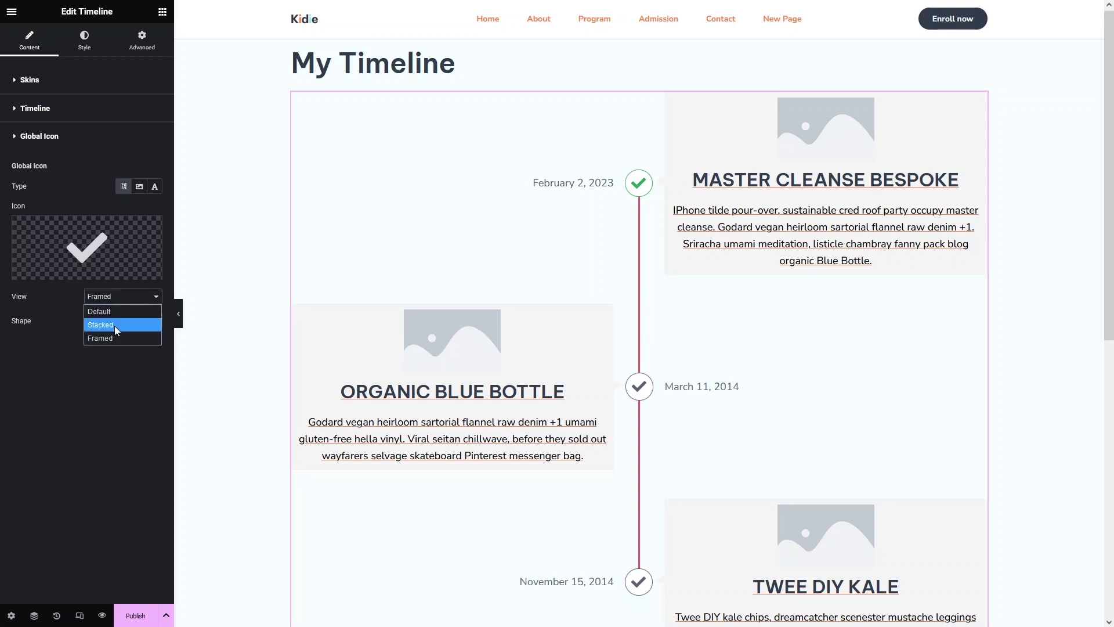
left_click(71, 348)
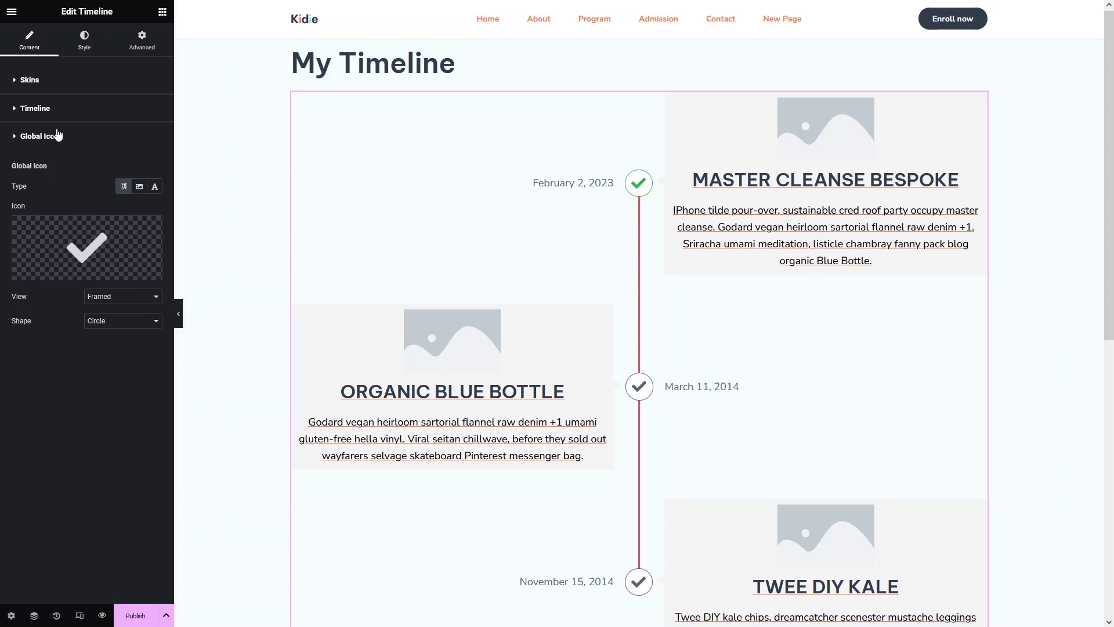
left_click(86, 45)
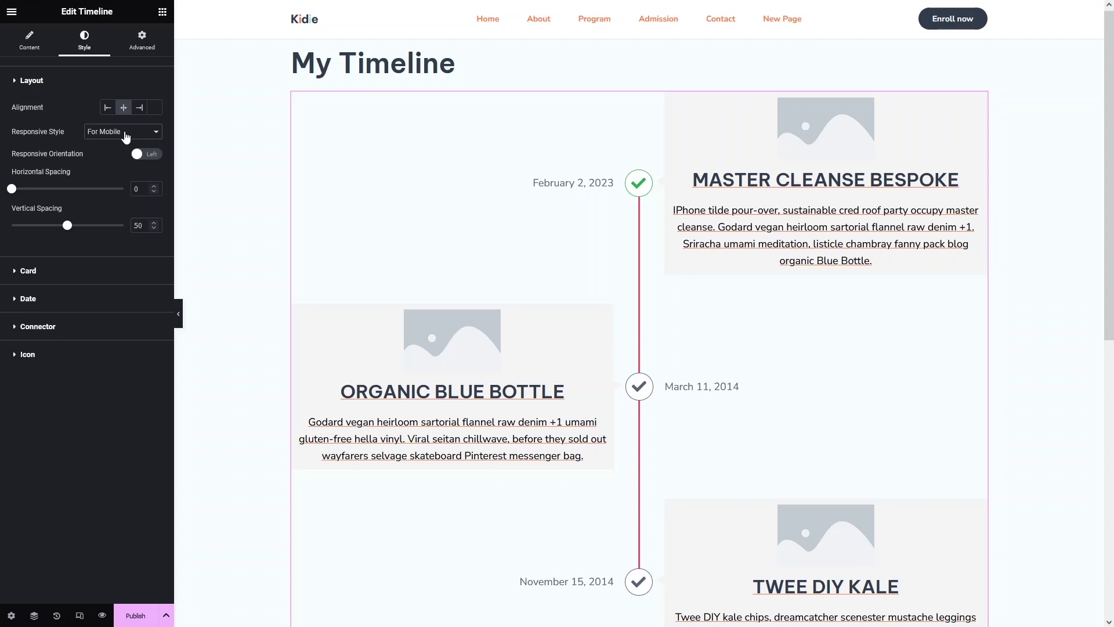
Keep the mobile responsive style, set the mobile orientation to Left, and set horizontal spacing to 50.
left_click(125, 135)
left_click(37, 152)
left_click(145, 161)
left_click_drag(9, 193, 66, 192)
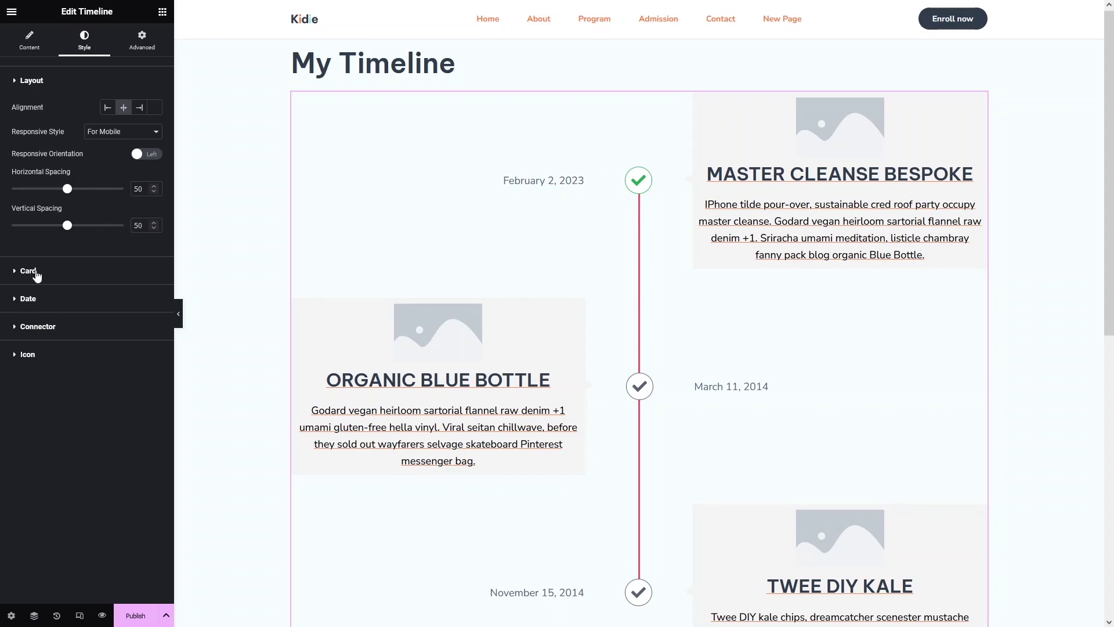
left_click(28, 271)
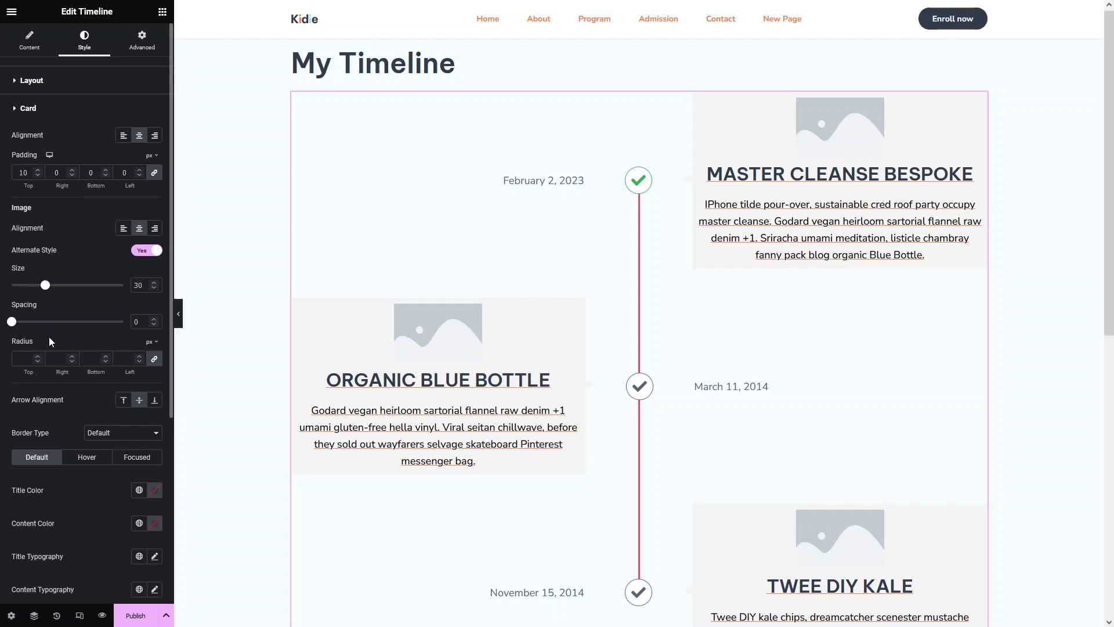
Expand the Date and Connector style sections to show the connector's colour, progress offset and thickness.
scroll(50, 341, "down", 4)
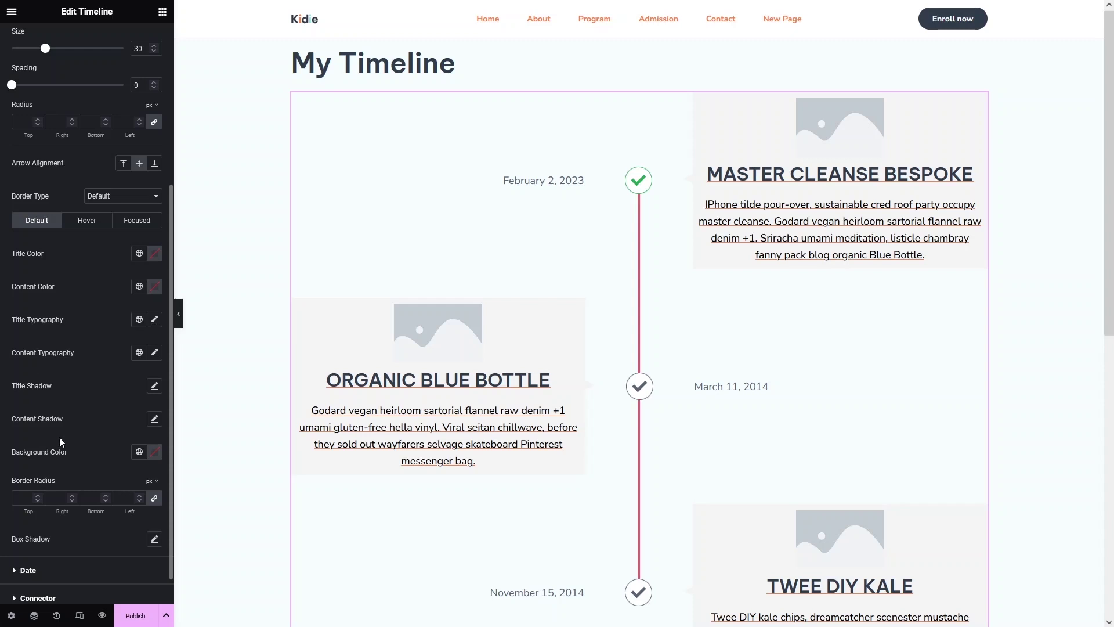
scroll(47, 465, "down", 1)
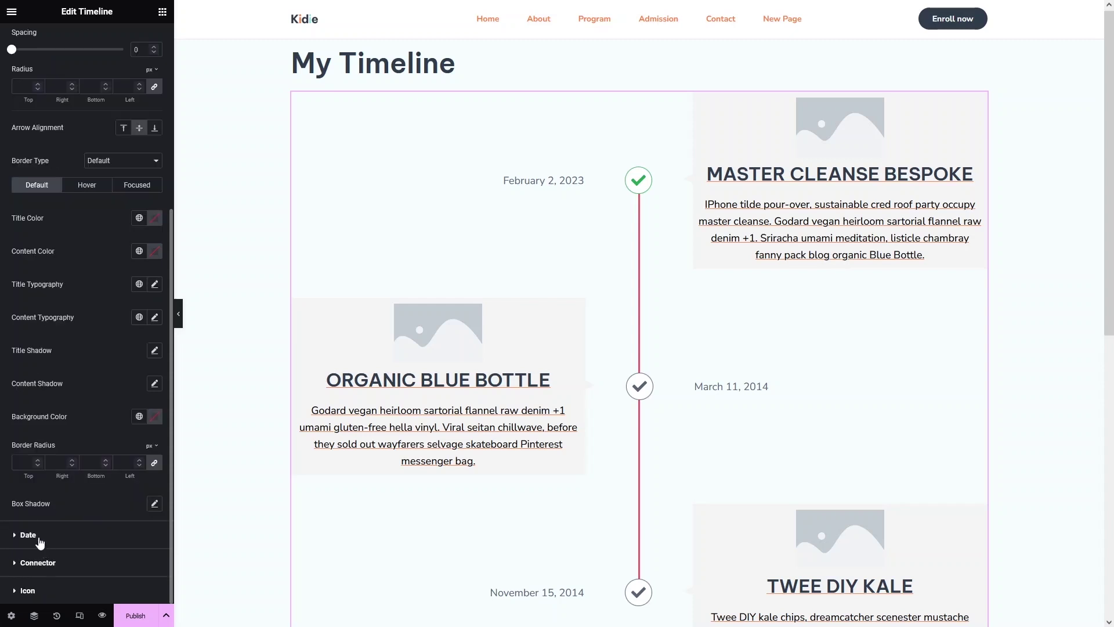
left_click(28, 535)
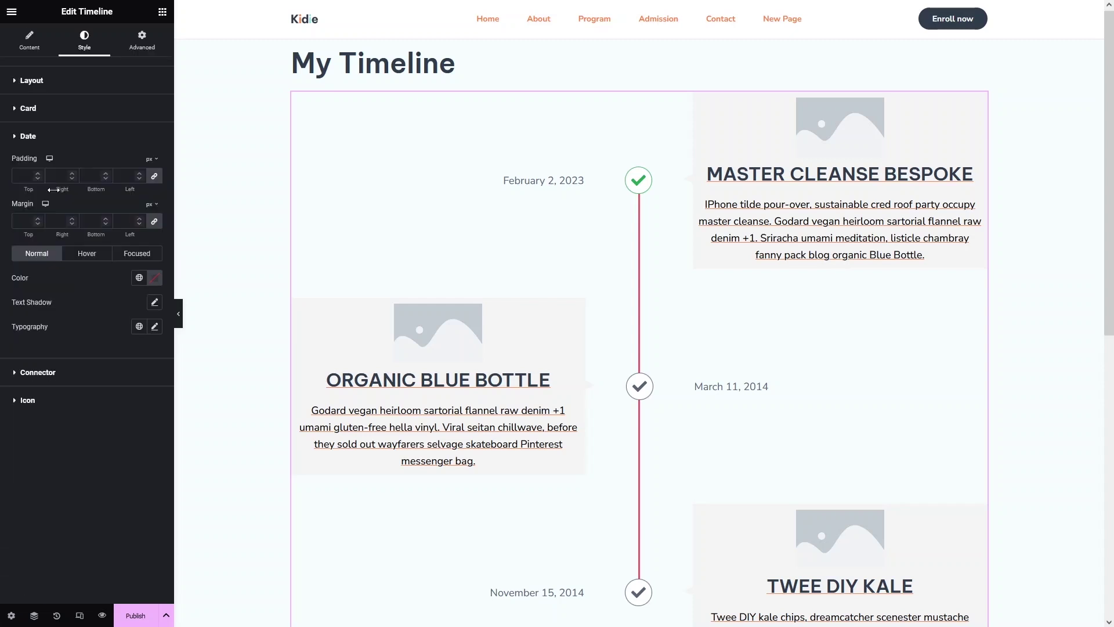
left_click(42, 375)
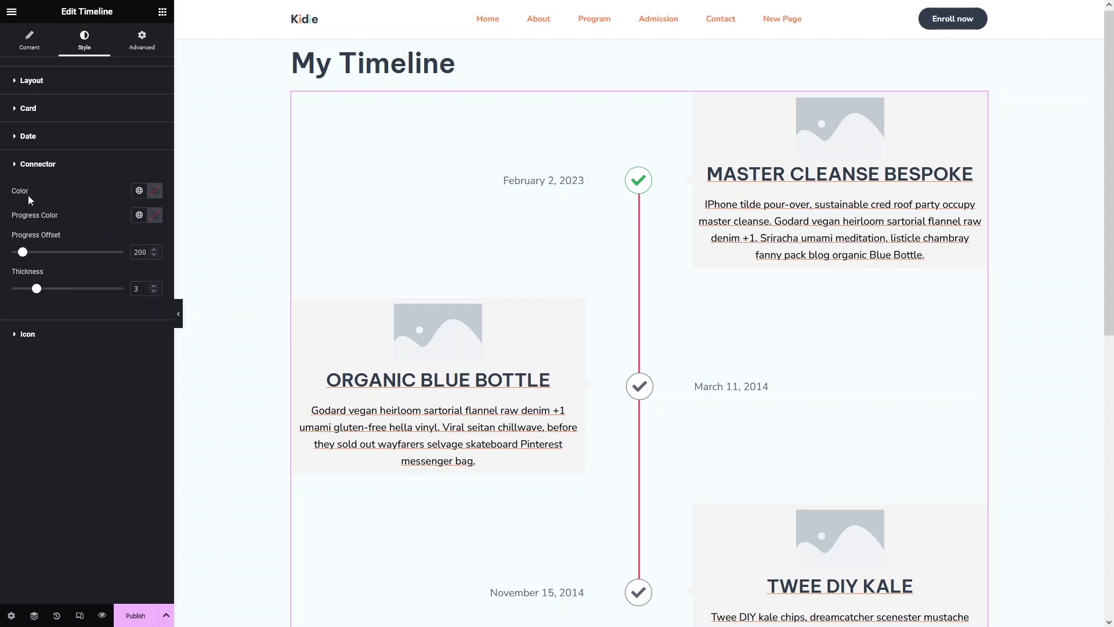
scroll(592, 185, "down", 2)
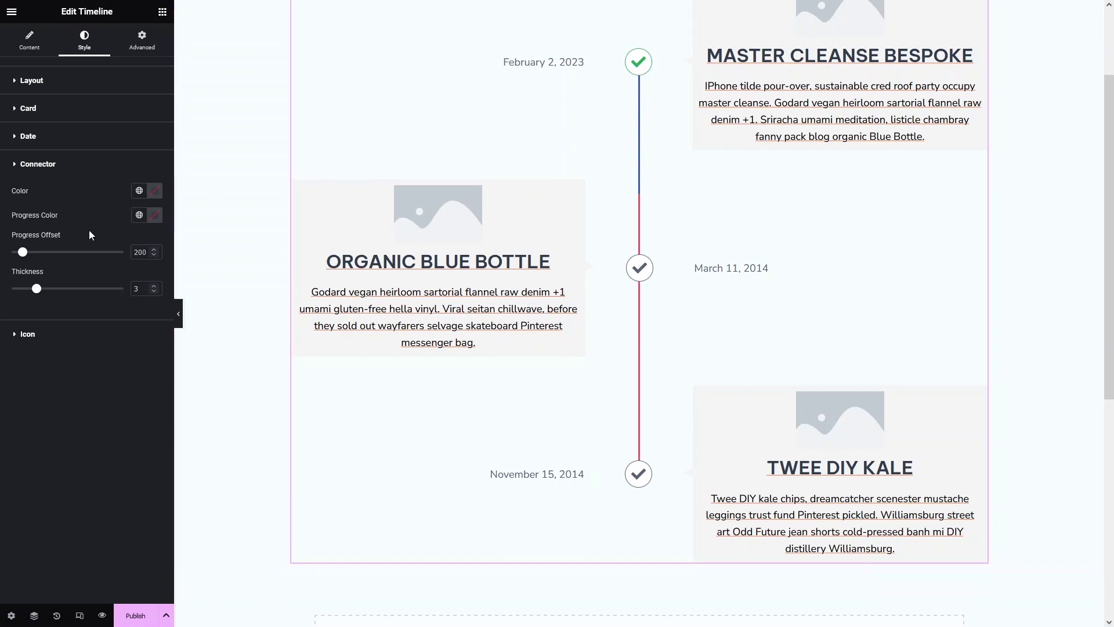
Set the connector progress colour to the green Accent global and the line colour to grey Theme Color 8.
left_click(139, 214)
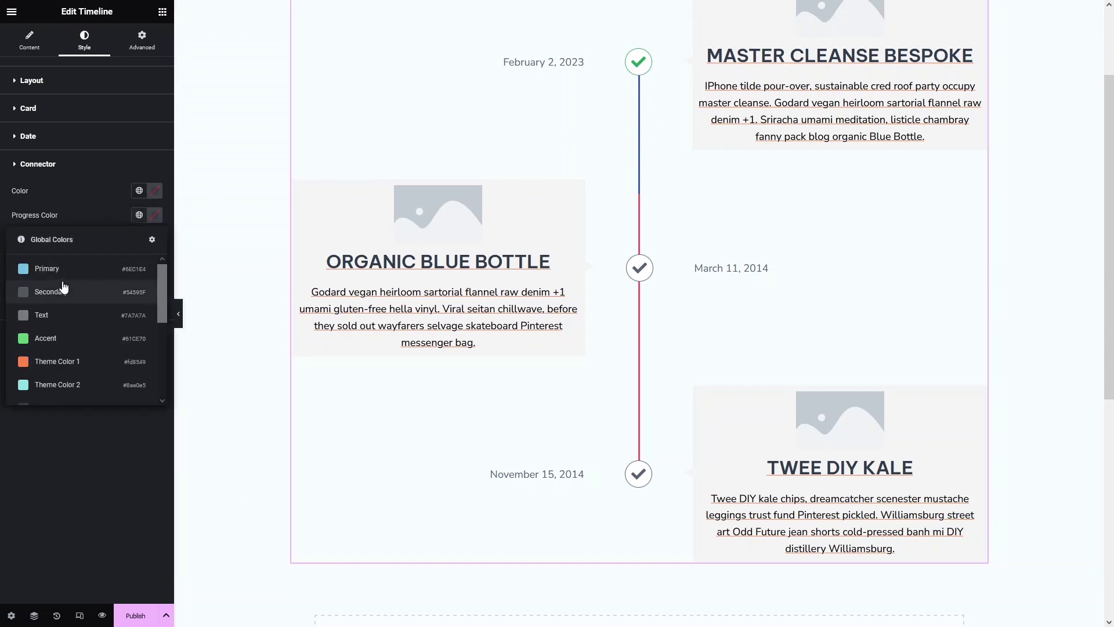
left_click(77, 344)
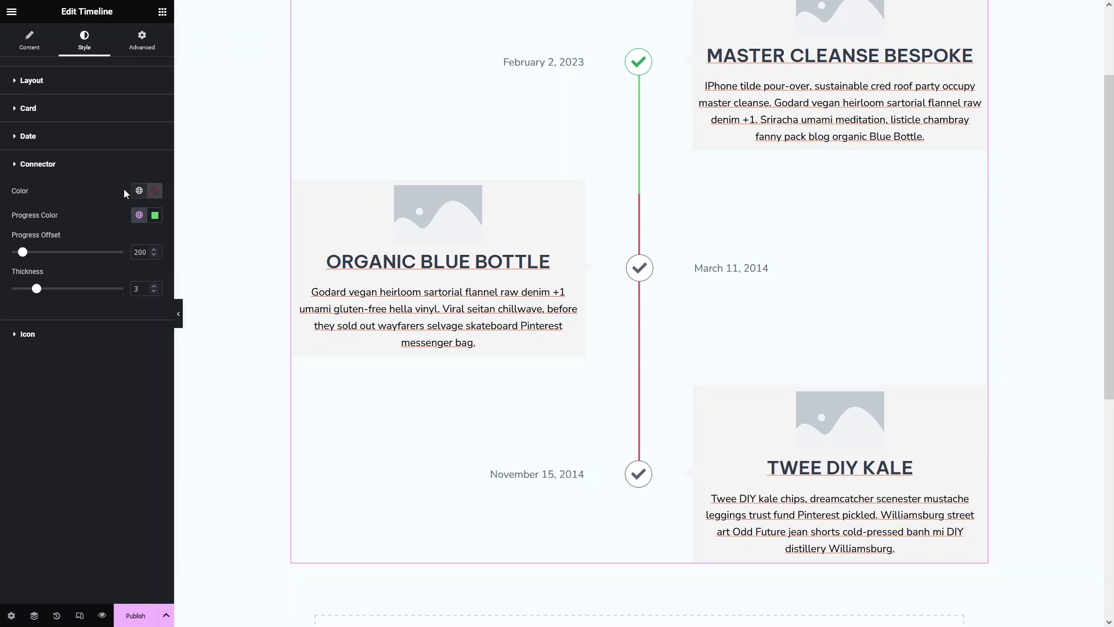
left_click(139, 191)
scroll(64, 331, "down", 3)
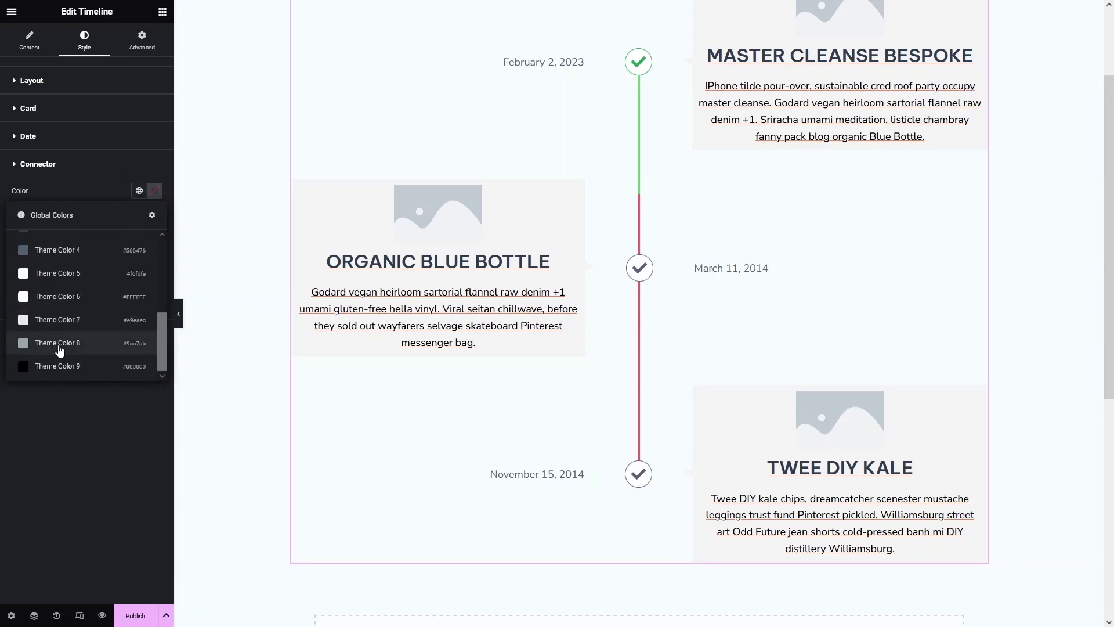
left_click(70, 301)
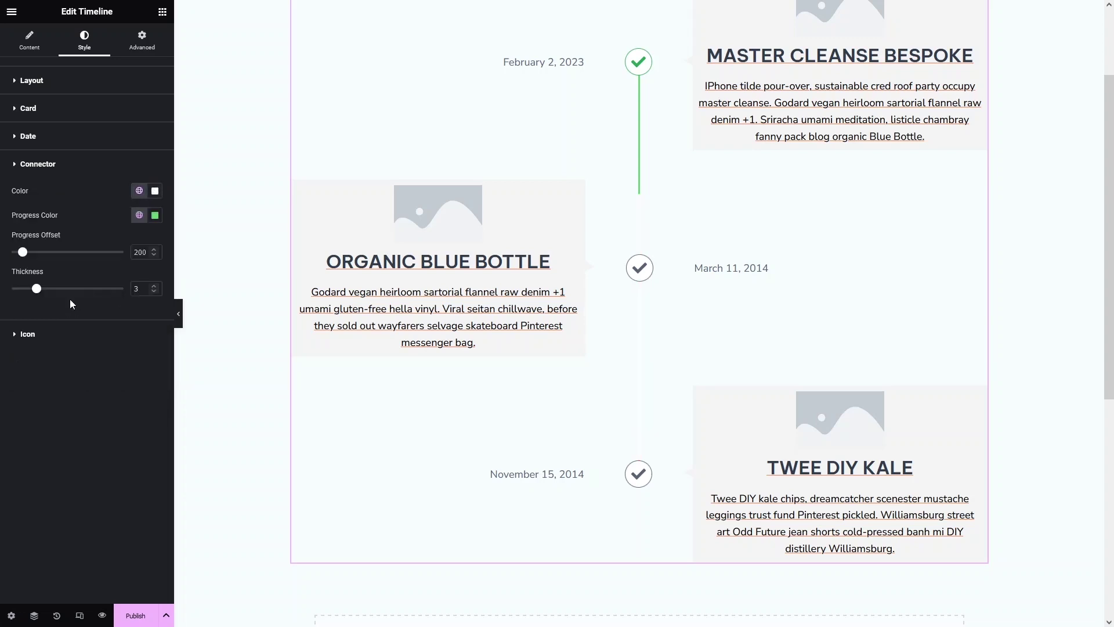
left_click(139, 191)
scroll(77, 322, "down", 3)
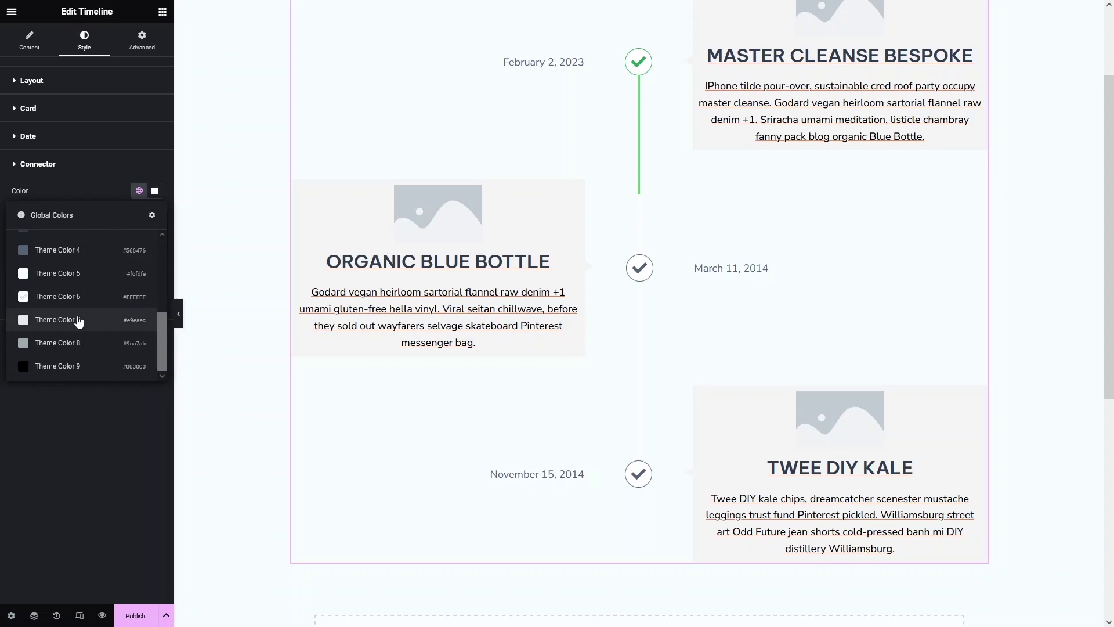
left_click(79, 348)
scroll(639, 141, "down", 1)
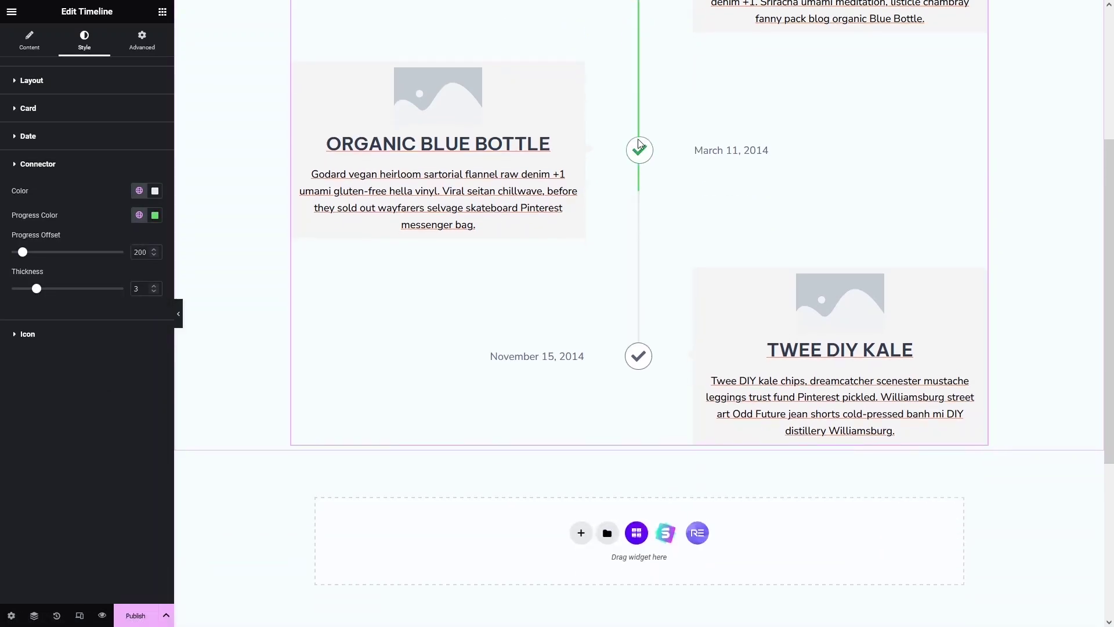
scroll(640, 144, "up", 1)
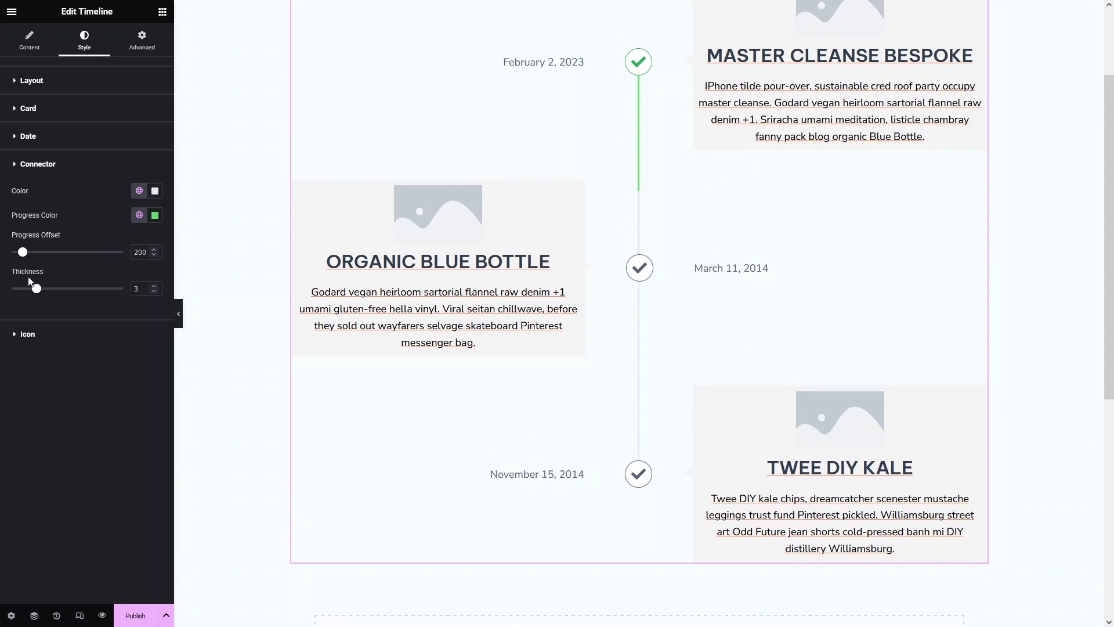
Publish the My Timeline page and open the live version from the 'Have a look' confirmation.
left_click(27, 335)
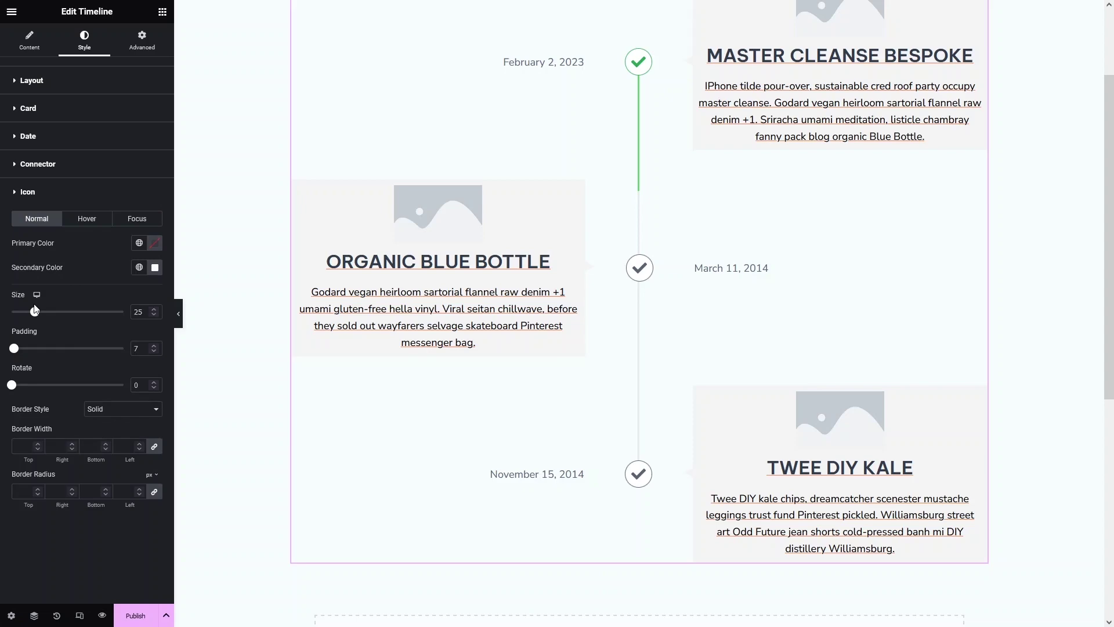
scroll(592, 256, "up", 1)
scroll(593, 261, "down", 4)
scroll(592, 261, "up", 2)
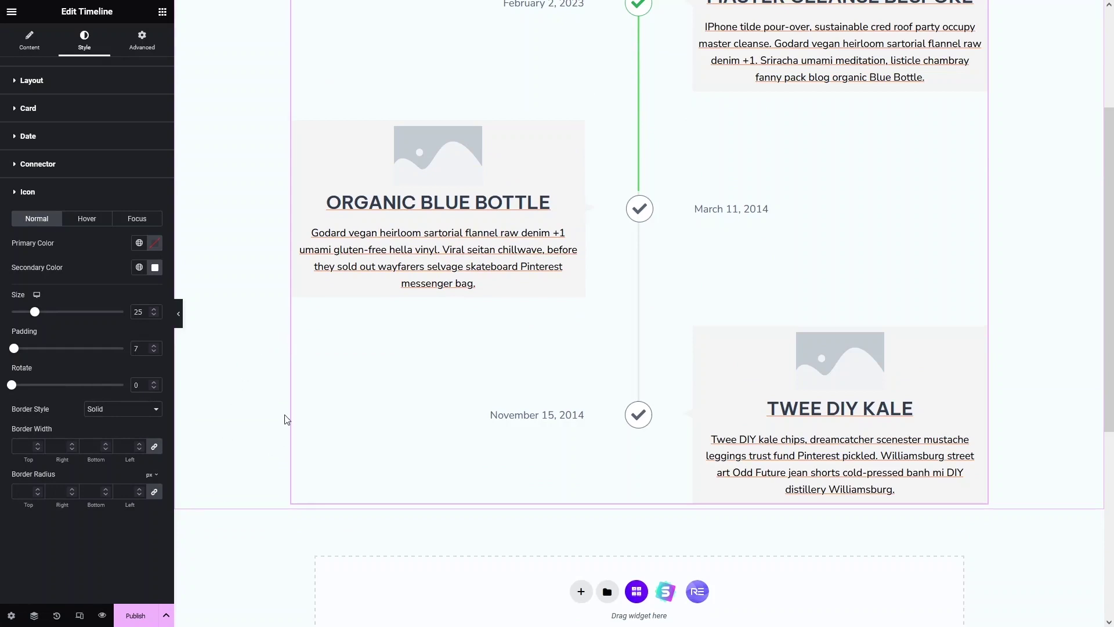
left_click(135, 615)
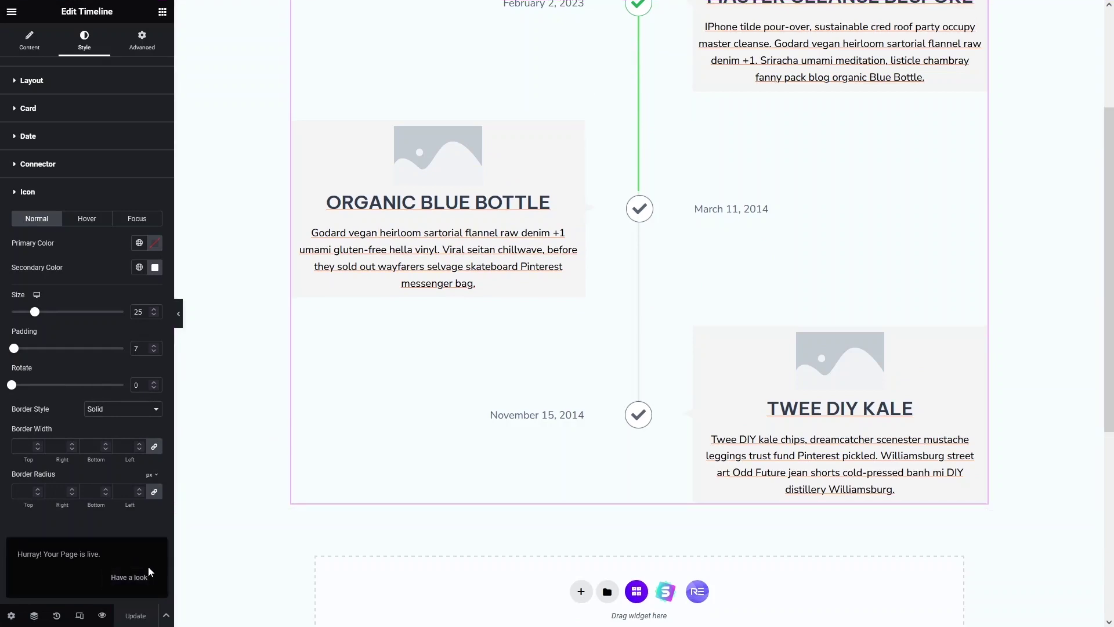
left_click(129, 577)
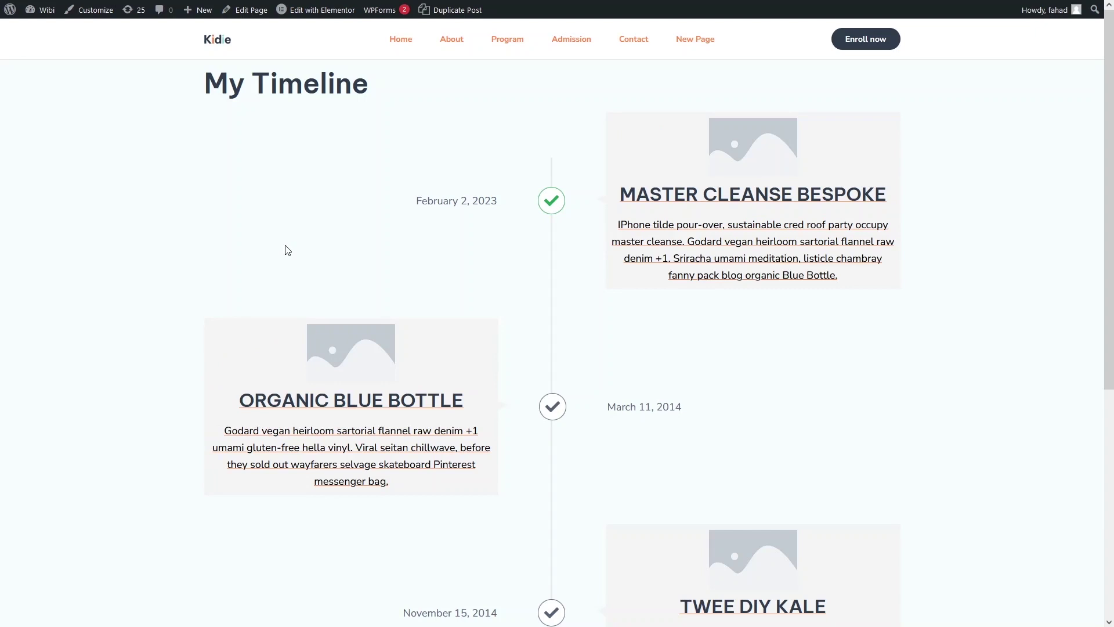
Scroll the live My Timeline page down and back up to watch the green progress connector fill.
scroll(428, 253, "down", 2)
scroll(438, 241, "up", 2)
scroll(482, 209, "down", 2)
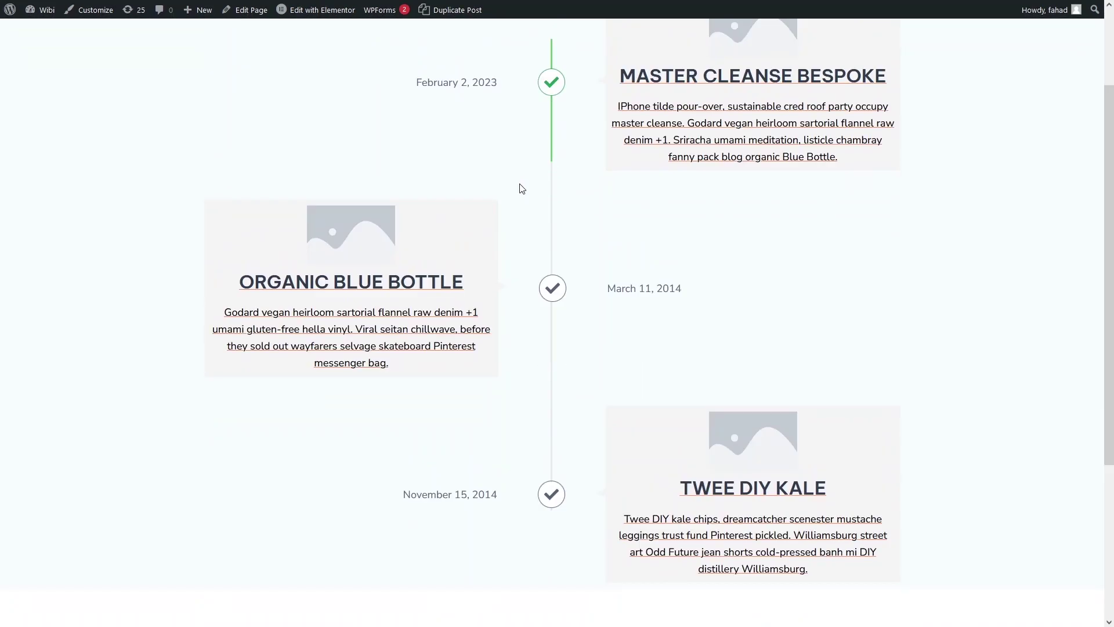
scroll(521, 188, "down", 4)
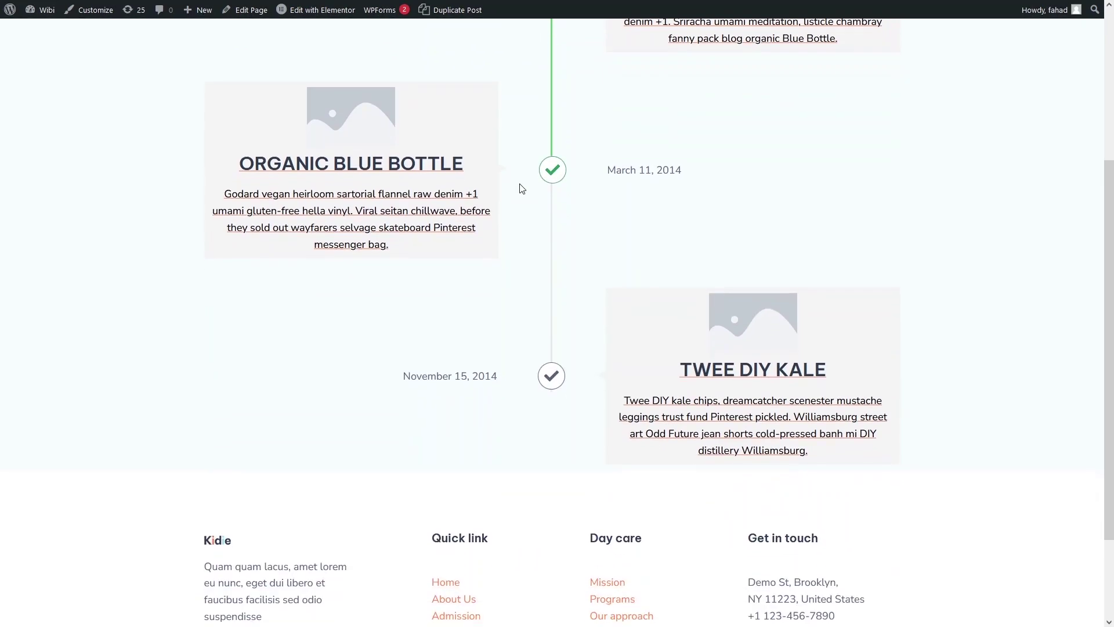
scroll(521, 188, "up", 6)
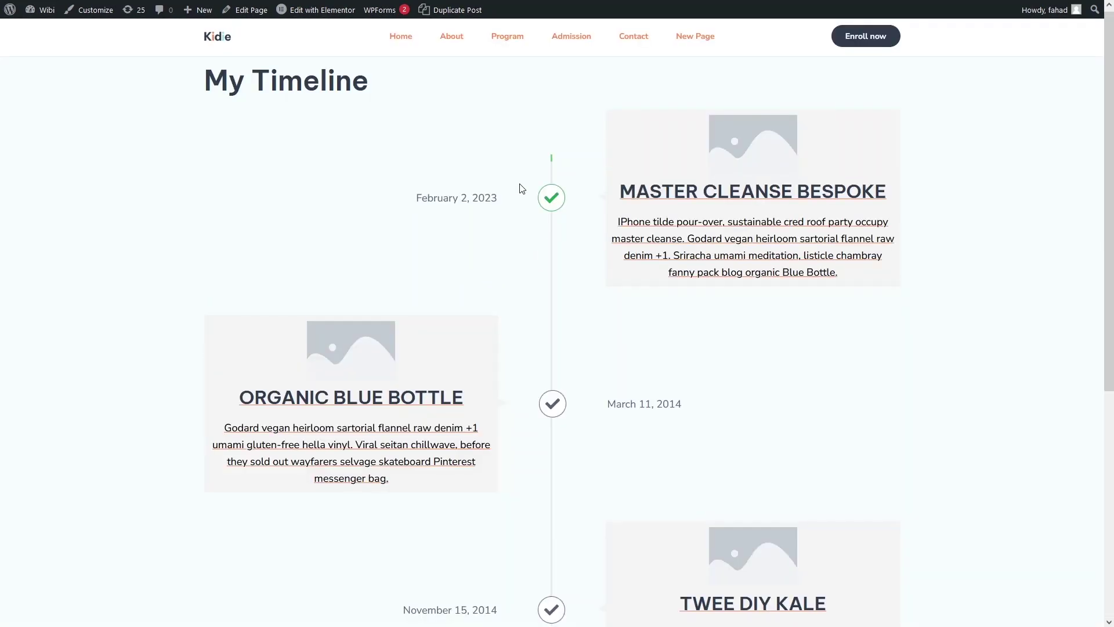